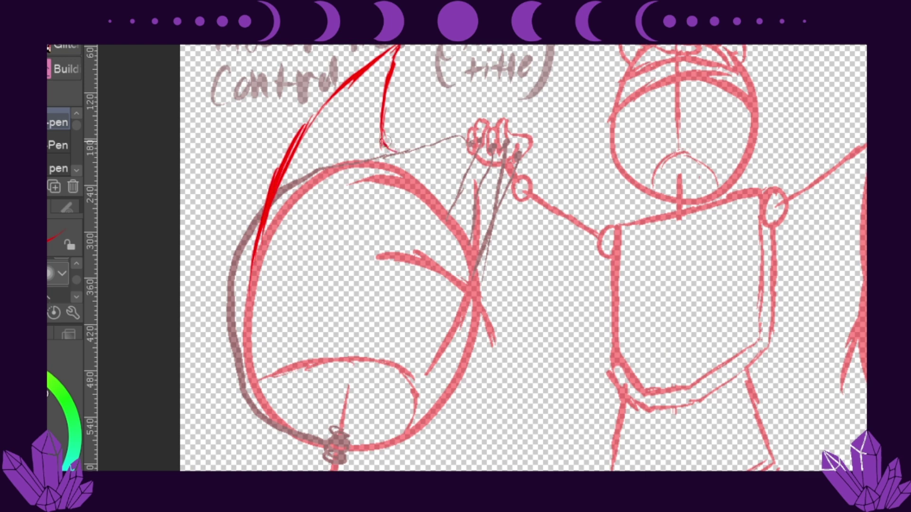
Step: Draw a red outline of the back of the head, two pointed horns and the face's front edge over the left rough sketch
drag(394, 57, 382, 143)
drag(401, 145, 436, 57)
mouse_move(435, 57)
mouse_down()
mouse_move(504, 284)
mouse_move(503, 325)
mouse_up()
drag(284, 143, 237, 303)
mouse_move(316, 107)
mouse_down()
mouse_move(295, 437)
mouse_move(316, 450)
mouse_up()
drag(429, 159, 472, 197)
drag(408, 175, 390, 88)
drag(394, 48, 304, 133)
drag(318, 106, 227, 322)
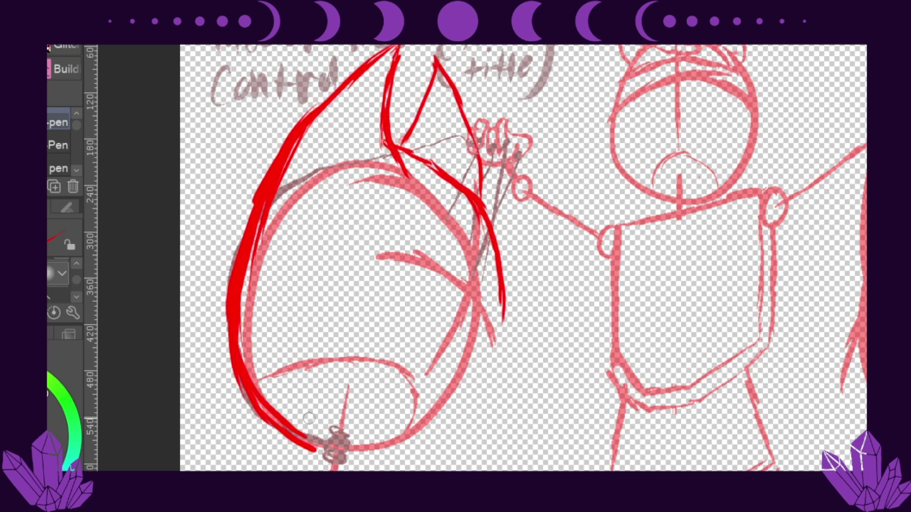
Step: Thicken the front horn of the red head and extend the face's front contour down to the cheek
drag(442, 59, 404, 147)
drag(446, 79, 479, 192)
drag(489, 143, 489, 111)
scroll(522, 256, down, 2)
drag(504, 232, 487, 299)
Step: Sketch a curved jaw line and both sides of the neck below the red head
mouse_move(353, 298)
mouse_down()
mouse_move(427, 284)
mouse_move(444, 349)
mouse_up()
drag(311, 318, 282, 427)
drag(405, 322, 417, 437)
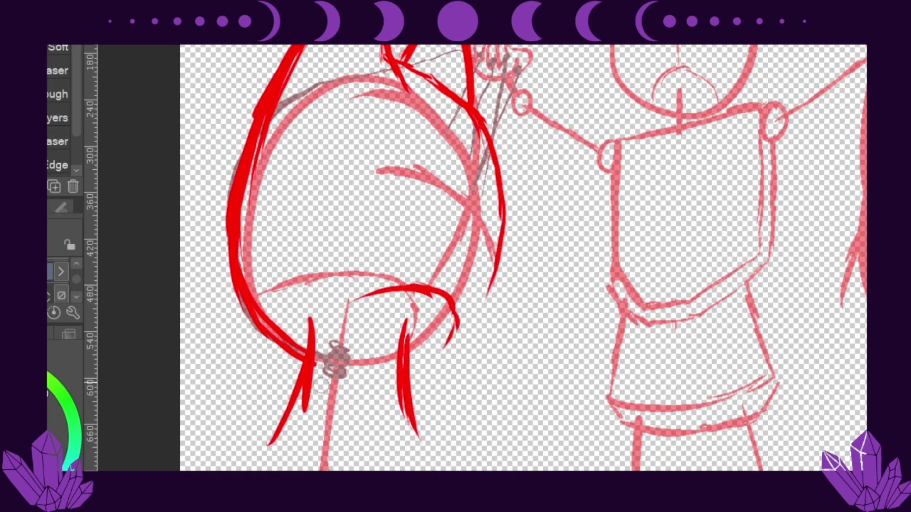
drag(311, 321, 285, 427)
drag(296, 325, 291, 439)
drag(295, 360, 290, 448)
Step: Draw the red figure's neck base and both shoulder lines, and clean up the overlap at the neck
drag(299, 406, 358, 429)
drag(302, 424, 339, 435)
drag(327, 403, 240, 439)
drag(213, 470, 284, 409)
drag(408, 408, 444, 469)
key(e)
drag(299, 427, 327, 434)
key(p)
Step: Draw the red head's lower face down to the chin and redraw the curved jaw line above the neck
drag(494, 251, 410, 365)
drag(496, 235, 489, 299)
key(ctrl+h)
key(ctrl+z)
mouse_move(311, 310)
mouse_down()
mouse_move(408, 311)
mouse_move(415, 335)
mouse_up()
Step: Sketch a curved open mouth on the front of the red face, with slanted lines dividing the teeth
mouse_move(479, 300)
mouse_down()
mouse_move(420, 209)
mouse_move(433, 151)
mouse_up()
mouse_move(501, 226)
mouse_down()
mouse_move(447, 250)
mouse_move(485, 283)
mouse_up()
drag(463, 202, 445, 224)
drag(480, 216, 456, 254)
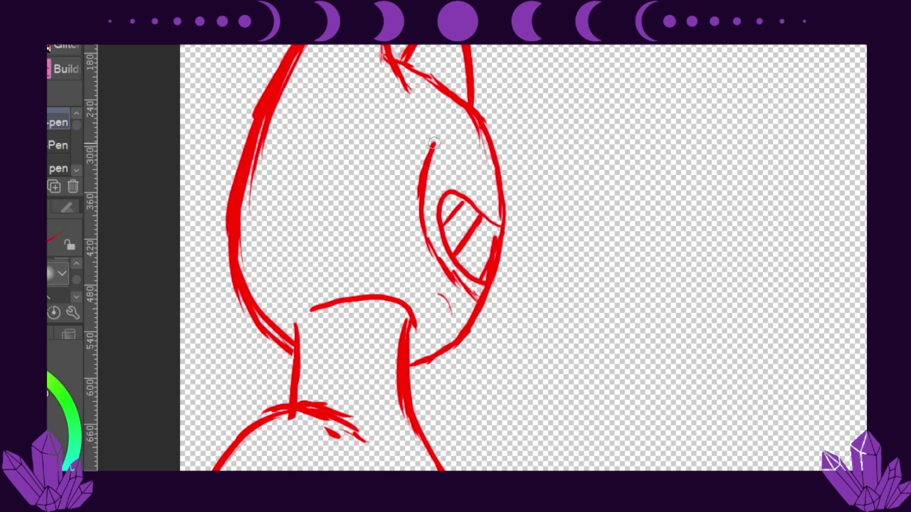
Step: Rework the red head's mouth with a wider grin, new tooth dividers and a dripping upper edge
scroll(430, 152, up, 1)
key(e)
mouse_move(472, 304)
mouse_down()
mouse_move(417, 164)
mouse_move(437, 156)
mouse_move(448, 218)
mouse_move(472, 165)
mouse_move(471, 300)
mouse_move(446, 285)
mouse_up()
key(p)
mouse_move(479, 309)
mouse_down()
mouse_move(449, 292)
mouse_move(495, 233)
mouse_move(413, 209)
mouse_up()
drag(413, 209, 501, 233)
mouse_move(487, 294)
mouse_down()
mouse_move(417, 246)
mouse_move(432, 257)
mouse_up()
drag(473, 231, 460, 276)
mouse_move(398, 188)
mouse_down()
mouse_move(400, 176)
mouse_move(435, 180)
mouse_move(472, 223)
mouse_move(505, 221)
mouse_up()
Step: Redraw the red head's front contour from the horn base past the mouth and erase the stray lines
mouse_move(481, 123)
mouse_down()
mouse_move(510, 256)
mouse_move(498, 204)
mouse_up()
key(e)
key(p)
drag(403, 68, 496, 131)
key(e)
drag(427, 76, 474, 123)
key(p)
Step: Thin the thick outline at the back of the red head and add a long drip along it
key(e)
drag(299, 47, 285, 360)
key(p)
drag(251, 124, 223, 256)
key(e)
drag(282, 99, 247, 176)
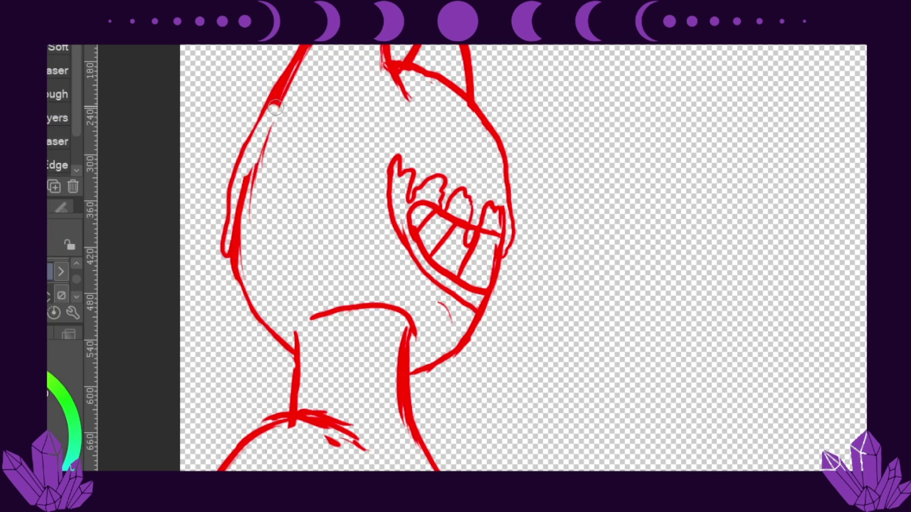
drag(303, 57, 252, 218)
Step: Clean up the red head's lower back and chin outlines and add a small drip below the mouth
key(p)
mouse_move(256, 321)
mouse_down()
mouse_move(278, 400)
mouse_move(292, 352)
mouse_up()
key(e)
key(p)
drag(249, 308, 270, 329)
mouse_move(451, 361)
mouse_down()
mouse_move(472, 291)
mouse_move(439, 363)
mouse_up()
key(e)
key(p)
mouse_move(429, 283)
mouse_down()
mouse_move(431, 307)
mouse_move(429, 290)
mouse_up()
key(e)
key(p)
Step: Draw slime drips on the red figure's cheek, neck and the lower edge of its head
scroll(440, 304, down, 2)
drag(274, 418, 295, 441)
drag(306, 151, 341, 202)
drag(356, 322, 381, 376)
drag(389, 306, 379, 382)
drag(314, 308, 331, 309)
drag(448, 408, 418, 439)
Step: Draw slime drips below the horns on the red head's forehead
scroll(326, 112, up, 2)
drag(315, 102, 332, 145)
drag(327, 128, 356, 168)
drag(361, 97, 353, 166)
drag(434, 162, 444, 204)
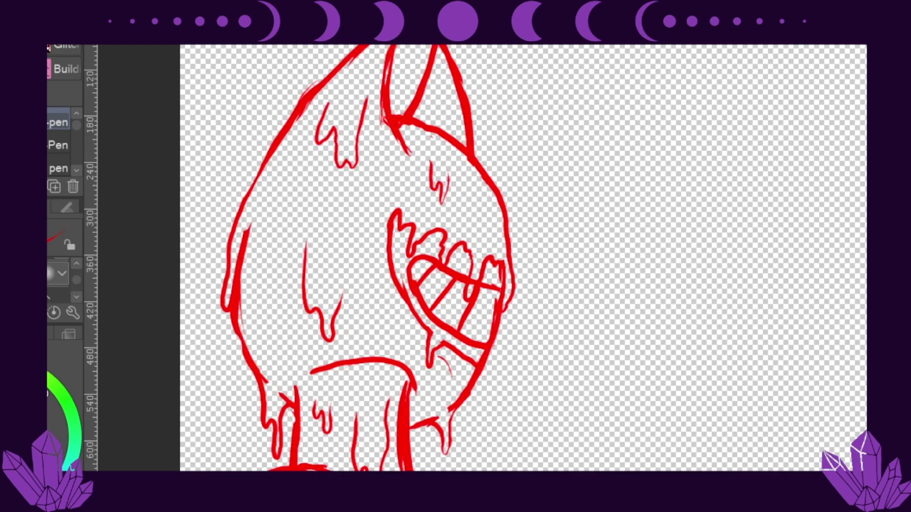
Step: Sketch the right character's nose, lower face profile and jaw line in purple over the rough oval
scroll(427, 189, right, 2)
scroll(446, 259, right, 5)
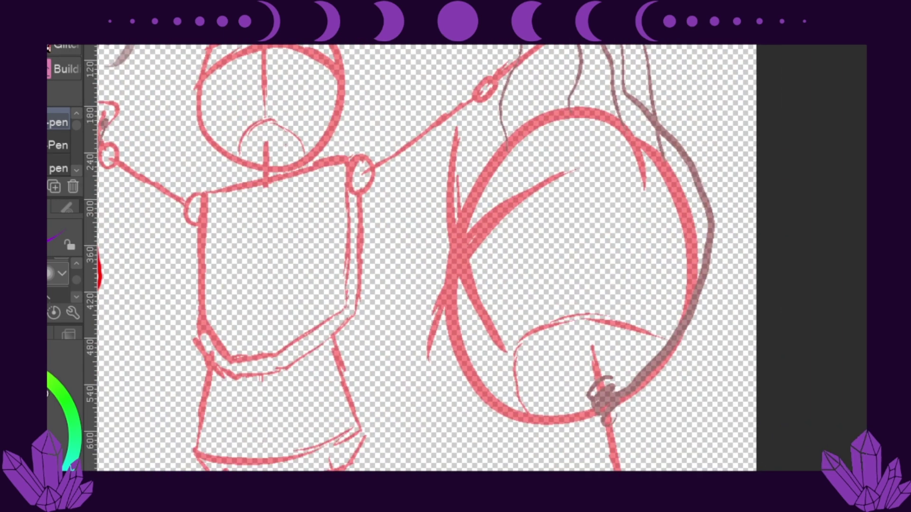
drag(453, 243, 450, 284)
key(ctrl+z)
mouse_move(450, 284)
mouse_down()
mouse_move(513, 416)
mouse_move(560, 429)
mouse_up()
mouse_move(514, 403)
mouse_down()
mouse_move(579, 327)
mouse_move(667, 260)
mouse_up()
Step: Sketch the front and back of the purple character's neck and refine the chin and nape
drag(541, 403, 579, 470)
drag(702, 332, 696, 470)
scroll(696, 380, down, 2)
drag(564, 406, 581, 444)
drag(633, 440, 735, 409)
drag(701, 266, 757, 154)
scroll(617, 261, up, 2)
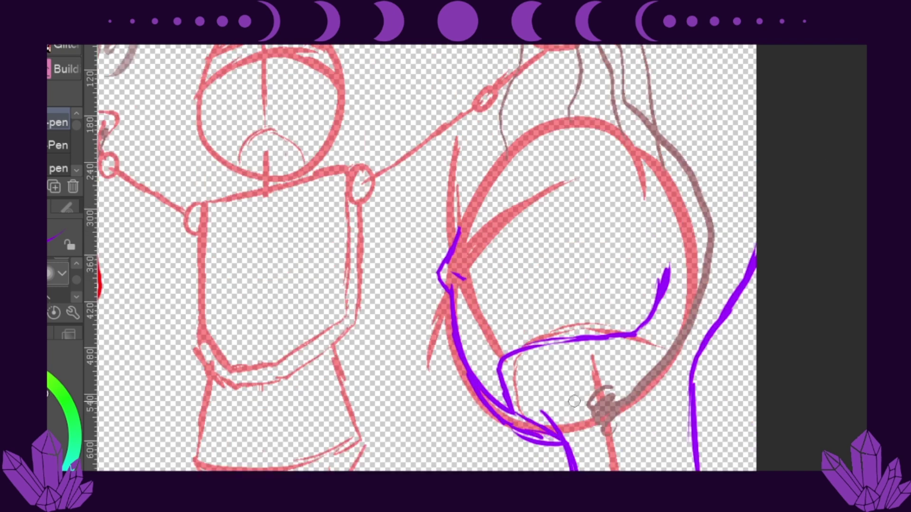
Step: Draw the purple character's rounded skull from the nape over the crown to the forehead
mouse_move(754, 257)
mouse_down()
mouse_move(589, 62)
mouse_move(478, 159)
mouse_move(468, 209)
mouse_up()
drag(613, 55, 463, 195)
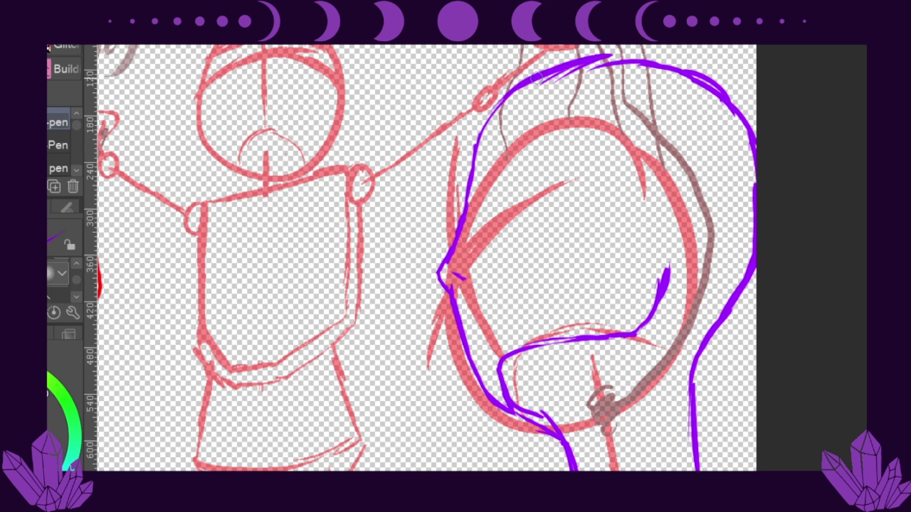
drag(550, 71, 704, 60)
drag(707, 95, 721, 116)
Step: Add two short mouth lines to the purple face and undo the last erasure on the jaw
drag(491, 307, 469, 316)
drag(497, 314, 476, 329)
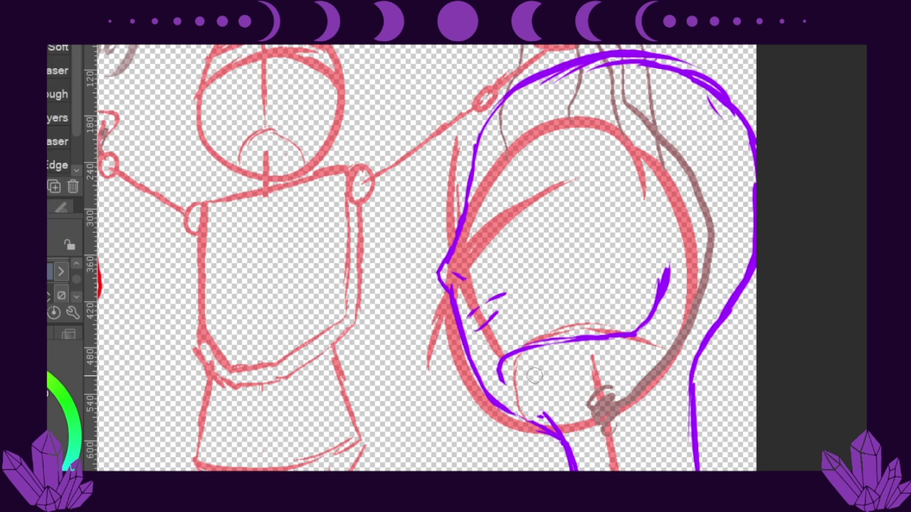
key(ctrl+z)
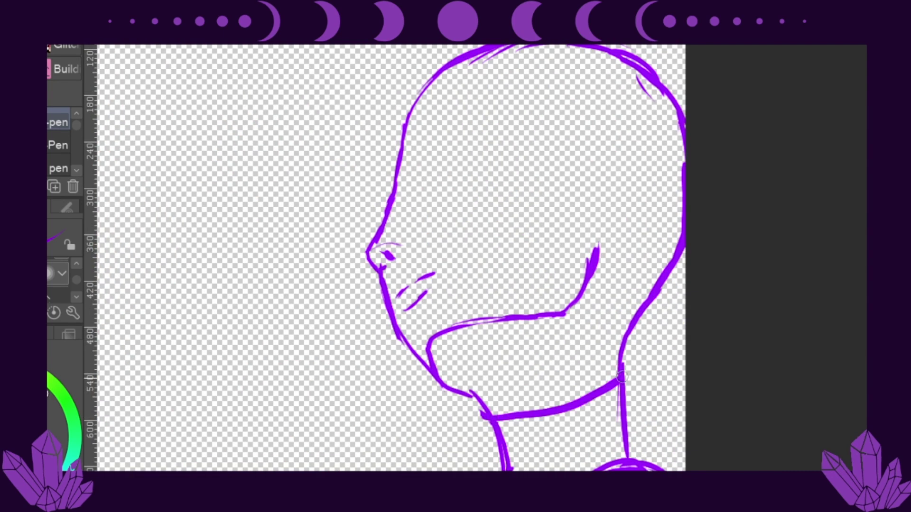
Step: Draw a neckband across the purple character's neck, touch up the neck lines and undo the last stroke
drag(480, 417, 621, 390)
drag(481, 421, 489, 470)
drag(627, 385, 632, 455)
mouse_move(503, 433)
mouse_down()
mouse_move(503, 470)
mouse_move(481, 467)
mouse_up()
key(ctrl+z)
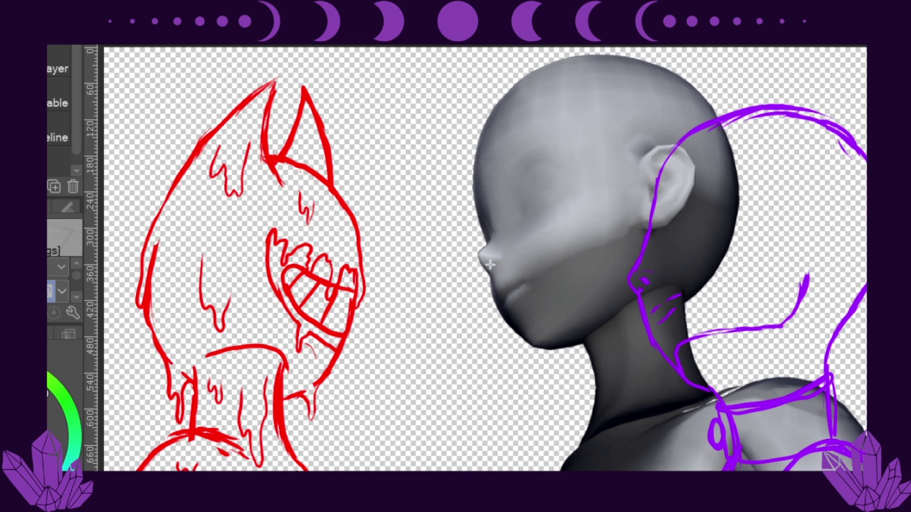
Step: Move and rotate the 3D head reference into place on the right half of the canvas
key(ctrl+t)
scroll(490, 265, down, 3)
drag(602, 190, 812, 172)
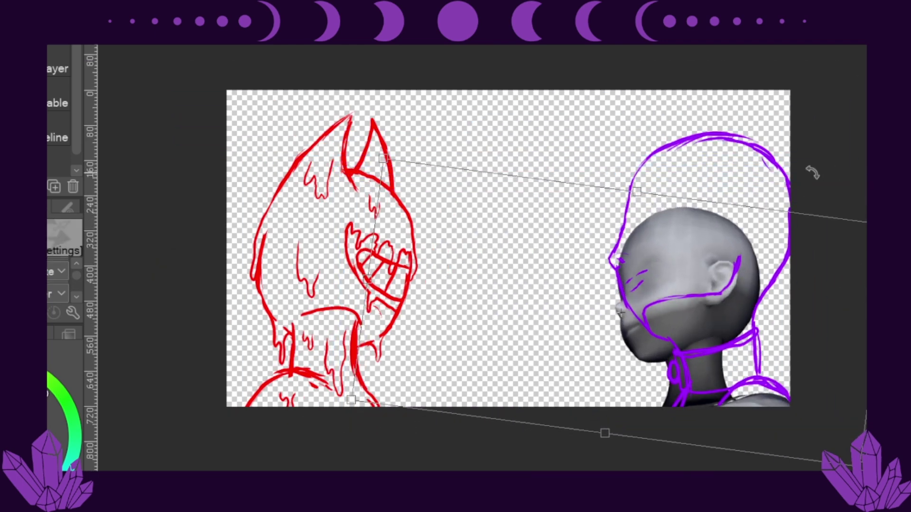
key(Return)
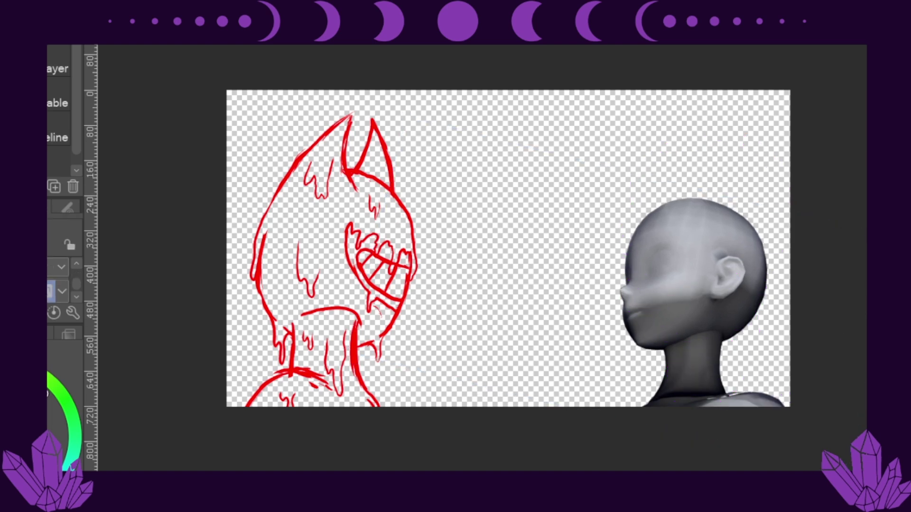
Step: Trace the 3D head's nose, lower face profile, jaw line and upper neck in purple
key(p)
scroll(685, 301, up, 4)
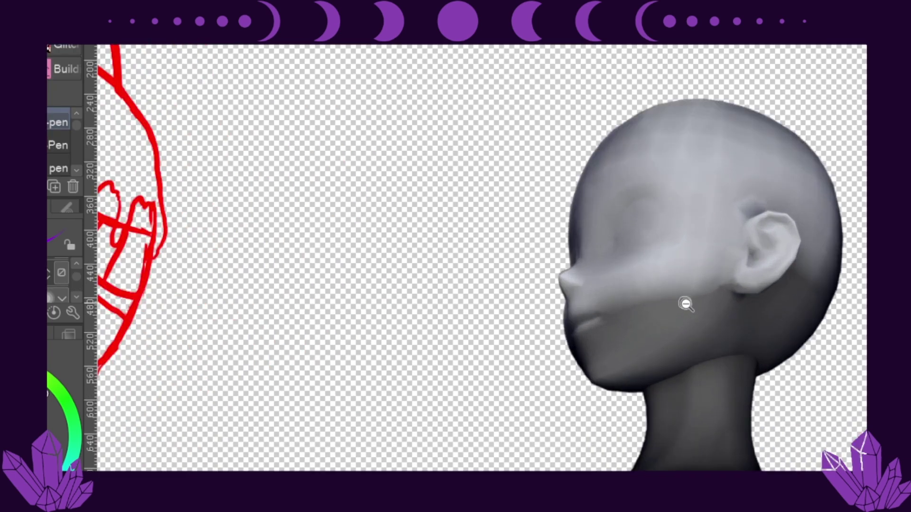
drag(490, 260, 529, 273)
drag(503, 279, 511, 278)
mouse_move(483, 312)
mouse_down()
mouse_move(508, 386)
mouse_move(570, 449)
mouse_move(744, 301)
mouse_move(541, 199)
mouse_up()
drag(427, 327, 412, 469)
drag(423, 351, 395, 463)
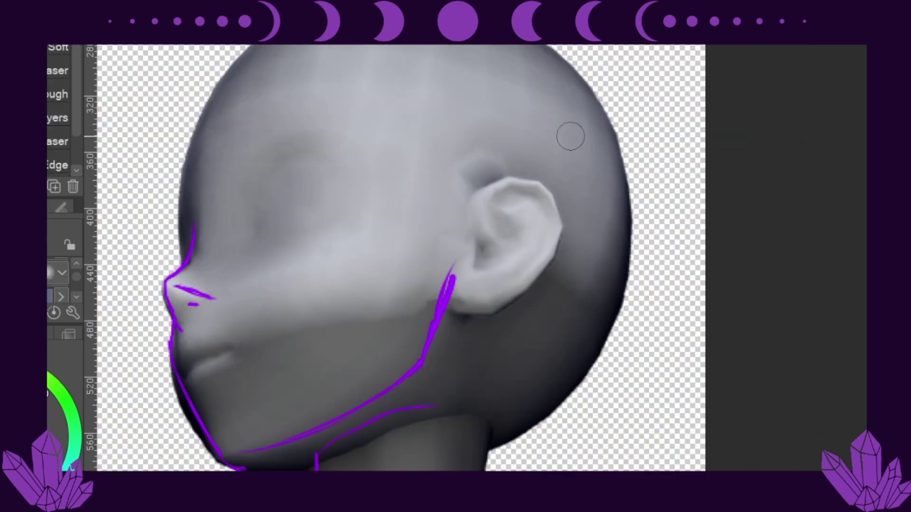
Step: Draw a long pointed ear over the 3D head's ear, with inner fold lines
drag(470, 195, 626, 138)
mouse_move(596, 178)
mouse_down()
mouse_move(627, 138)
mouse_move(450, 309)
mouse_up()
drag(471, 216, 613, 152)
drag(476, 253, 541, 239)
key(ctrl+z)
mouse_move(494, 193)
mouse_down()
mouse_move(570, 164)
mouse_move(515, 195)
mouse_up()
mouse_move(475, 237)
mouse_down()
mouse_move(496, 276)
mouse_move(558, 232)
mouse_up()
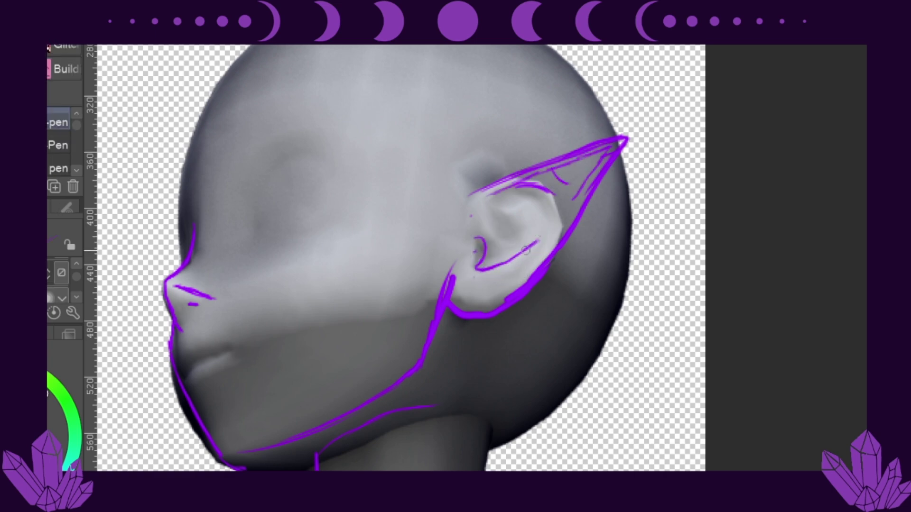
Step: Trace the back of the 3D model's neck and the top of its rear shoulder
scroll(546, 228, down, 5)
drag(507, 252, 515, 448)
drag(474, 470, 674, 467)
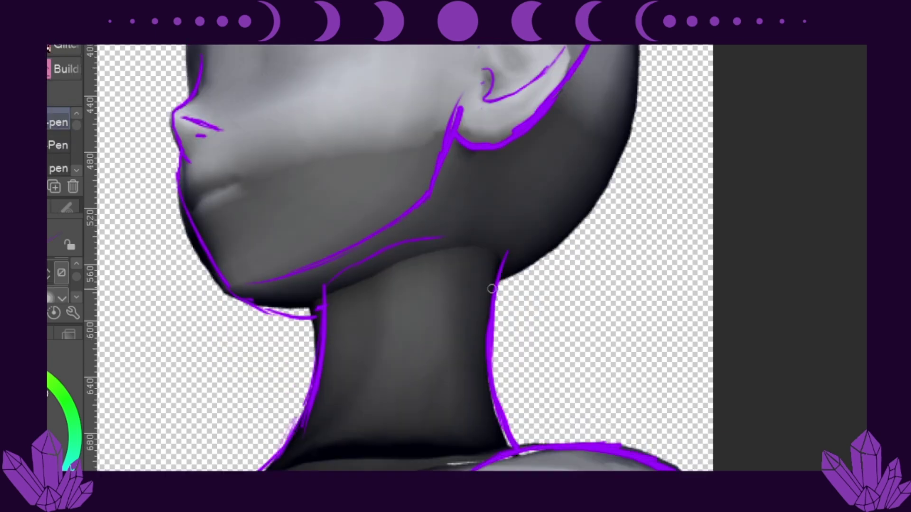
Step: Outline the purple head's forehead, crown and back slightly outside the 3D skull, and undo the last erasure
scroll(491, 288, up, 4)
drag(186, 256, 250, 45)
scroll(332, 190, up, 3)
drag(289, 118, 595, 152)
drag(545, 124, 641, 349)
key(e)
drag(190, 258, 217, 195)
key(ctrl+z)
Step: Refine the purple skull outline from the forehead across the crown to the back of the head
key(p)
mouse_move(189, 308)
mouse_down()
mouse_move(197, 190)
mouse_move(327, 71)
mouse_move(588, 142)
mouse_up()
mouse_move(522, 95)
mouse_down()
mouse_move(655, 321)
mouse_move(602, 299)
mouse_move(435, 97)
mouse_up()
key(e)
key(p)
Step: Draw the purple face's mouth lines, a slit-pupil eye and a slanted eyebrow, and hatch the far brow along the profile
scroll(458, 160, down, 3)
scroll(458, 160, left, 3)
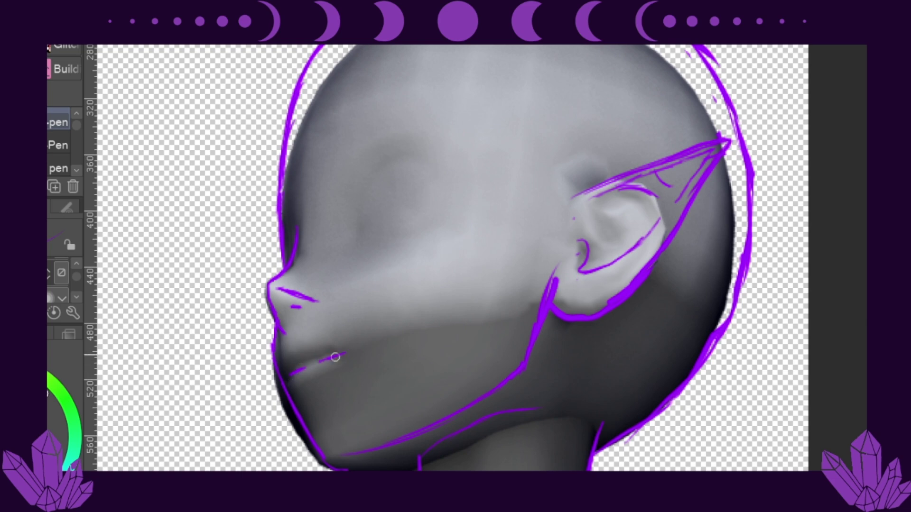
mouse_move(343, 212)
mouse_down()
mouse_move(373, 183)
mouse_move(463, 177)
mouse_move(436, 218)
mouse_up()
mouse_move(349, 237)
mouse_down()
mouse_move(402, 227)
mouse_move(363, 192)
mouse_up()
mouse_move(347, 187)
mouse_down()
mouse_move(338, 196)
mouse_move(360, 171)
mouse_up()
drag(354, 244, 389, 239)
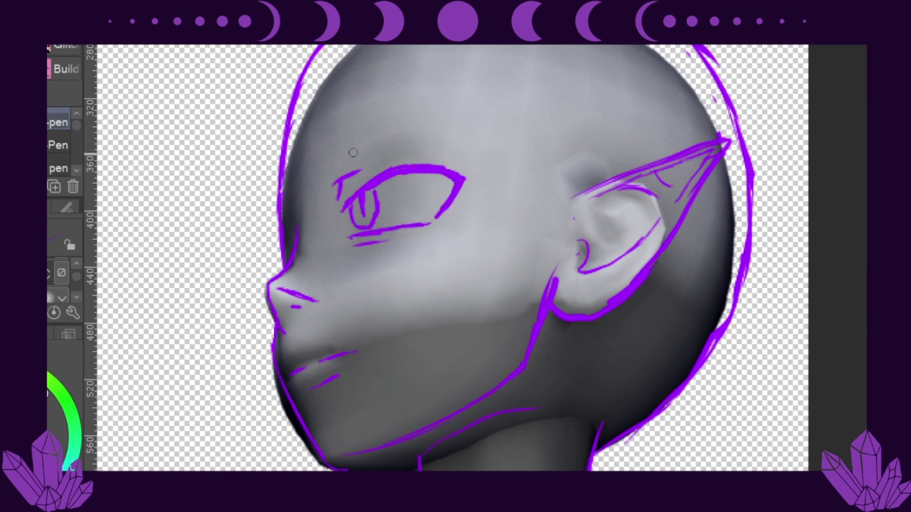
drag(319, 171, 460, 107)
drag(289, 246, 291, 147)
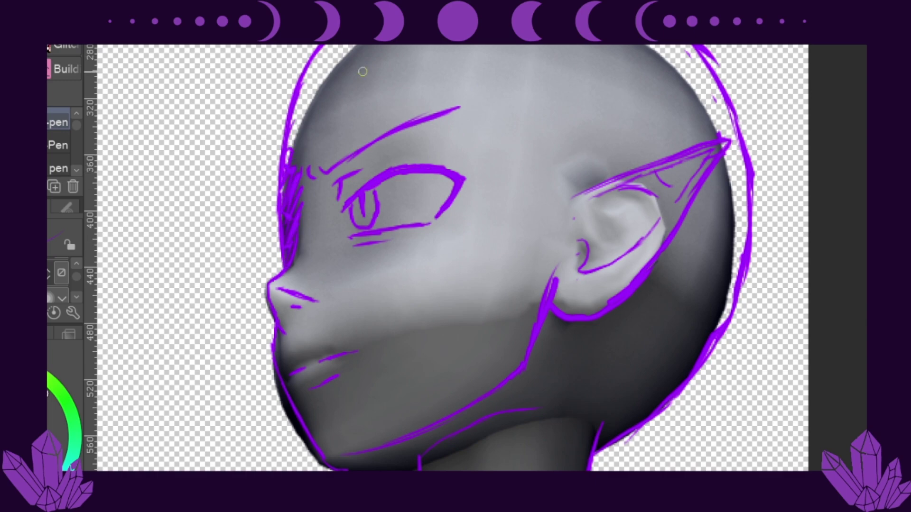
Step: Draw a high collar around the purple figure's neck and erase the neck lines that run inside it
scroll(629, 261, down, 5)
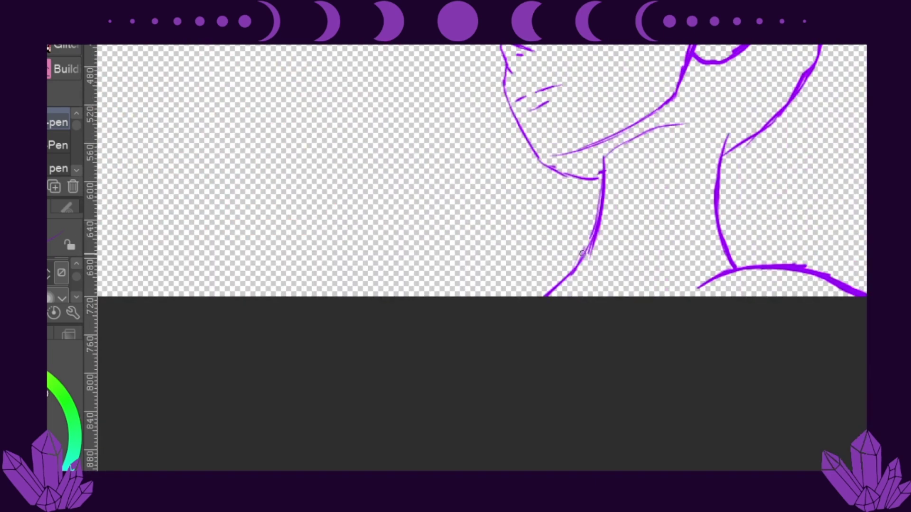
scroll(564, 289, up, 3)
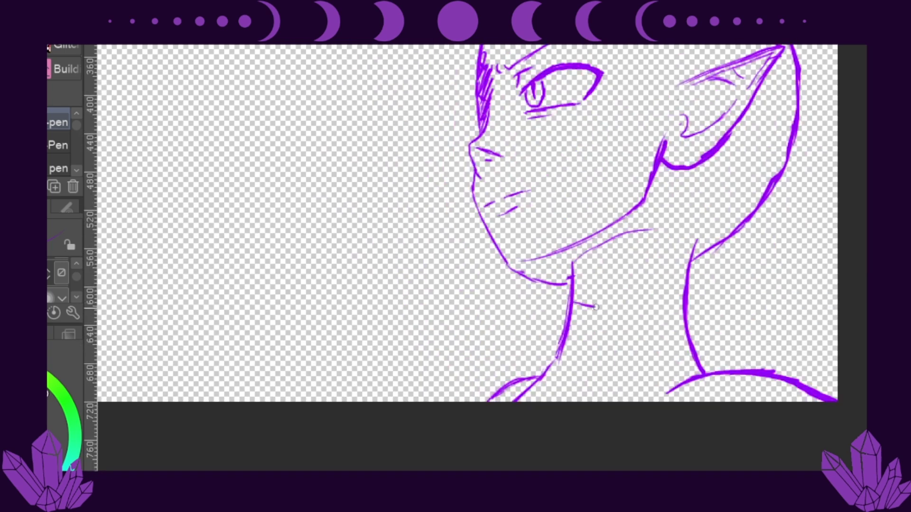
mouse_move(565, 289)
mouse_down()
mouse_move(737, 266)
mouse_move(569, 308)
mouse_move(743, 273)
mouse_move(540, 380)
mouse_up()
drag(541, 382, 742, 374)
key(e)
drag(568, 349, 562, 294)
drag(734, 271, 741, 351)
Step: Add a circled pentagram emblem to the front of the purple collar and finish the collar's rim and lower edge
key(p)
drag(577, 318, 575, 319)
mouse_move(560, 380)
mouse_down()
mouse_move(593, 374)
mouse_move(598, 361)
mouse_up()
drag(645, 442, 690, 432)
mouse_move(515, 263)
mouse_down()
mouse_move(345, 388)
mouse_move(478, 347)
mouse_move(455, 403)
mouse_move(374, 498)
mouse_up()
key(e)
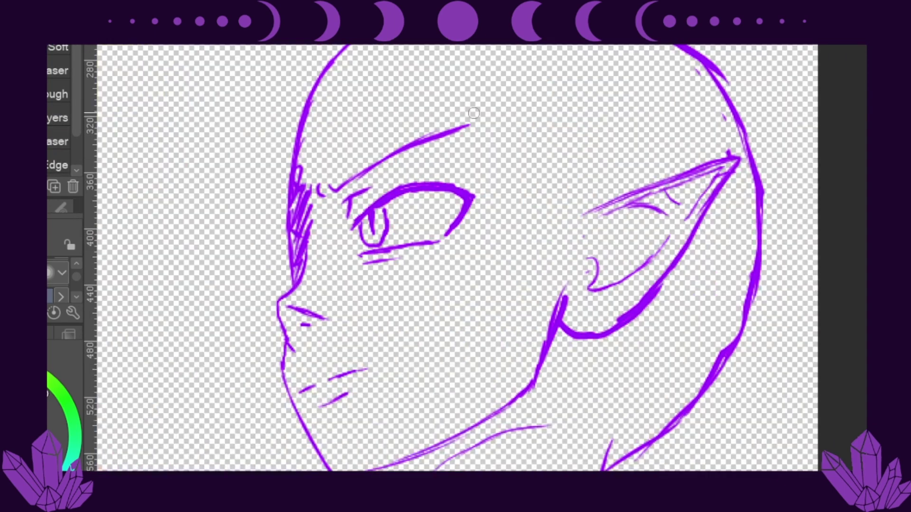
Step: Draw purple hair along the far temple and forehead and a long strand falling across the cheek
key(p)
drag(350, 69, 297, 180)
drag(291, 204, 285, 284)
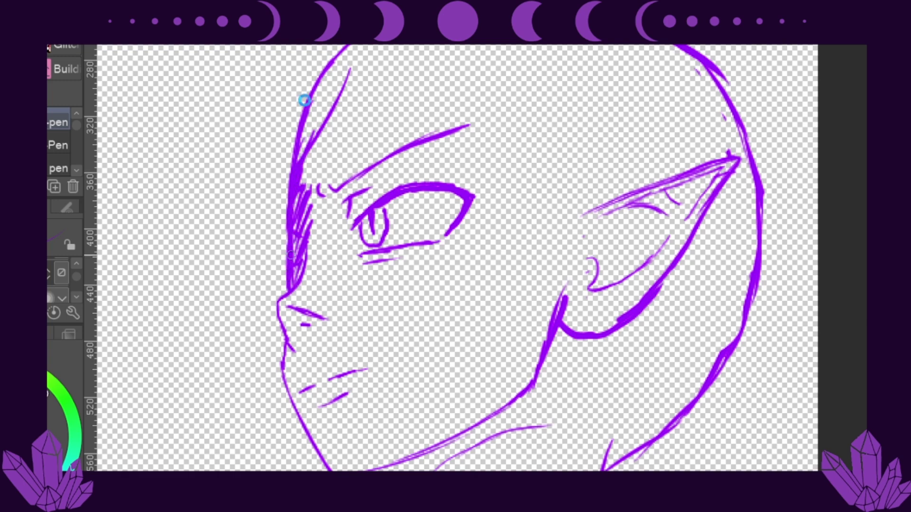
drag(311, 47, 288, 280)
drag(287, 71, 288, 285)
drag(348, 47, 506, 470)
Step: Extend the purple hair strands down over the collar and add hanging strands below the chin
scroll(503, 332, down, 5)
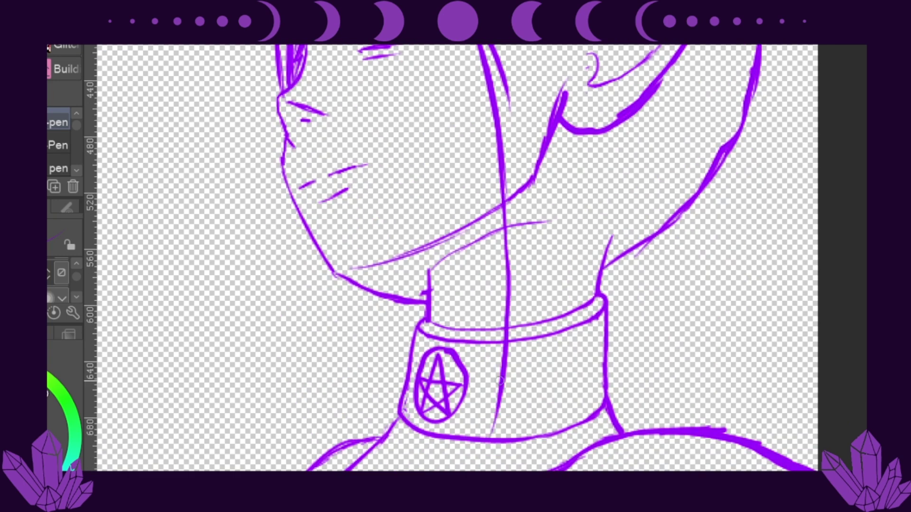
drag(504, 385, 481, 473)
drag(349, 294, 332, 469)
drag(402, 301, 382, 441)
scroll(475, 256, up, 5)
scroll(475, 256, down, 7)
drag(572, 48, 560, 309)
Step: Draw the purple figure's parted fringe, the outer hair outline behind the head and a strand behind the ear
scroll(570, 214, up, 7)
drag(365, 126, 272, 271)
mouse_move(403, 73)
mouse_down()
mouse_move(307, 157)
mouse_move(697, 111)
mouse_up()
scroll(697, 110, down, 7)
drag(778, 268, 757, 473)
scroll(598, 224, down, 2)
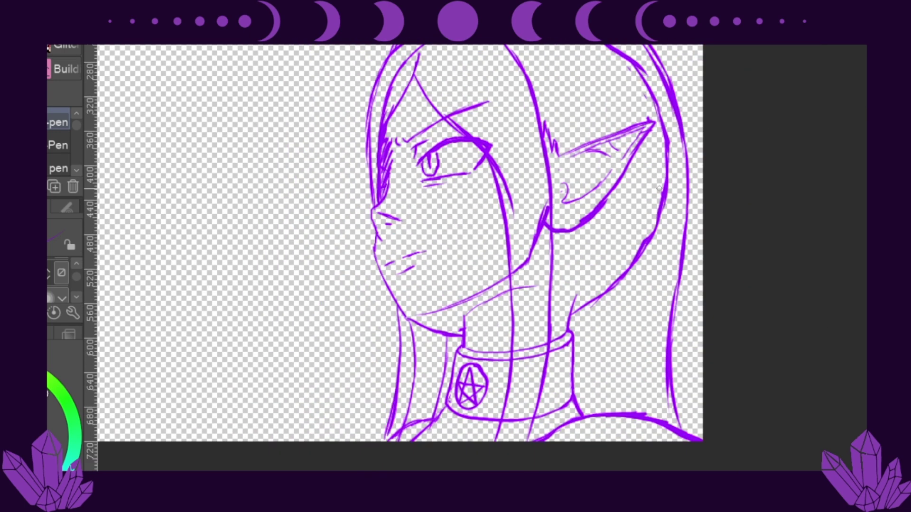
drag(556, 233, 576, 413)
Step: Erase the purple skull, neck and brow lines that are covered by the new hair
key(e)
mouse_move(572, 332)
mouse_down()
mouse_move(560, 351)
mouse_move(597, 294)
mouse_up()
drag(659, 71, 598, 304)
drag(417, 57, 389, 128)
drag(447, 104, 488, 142)
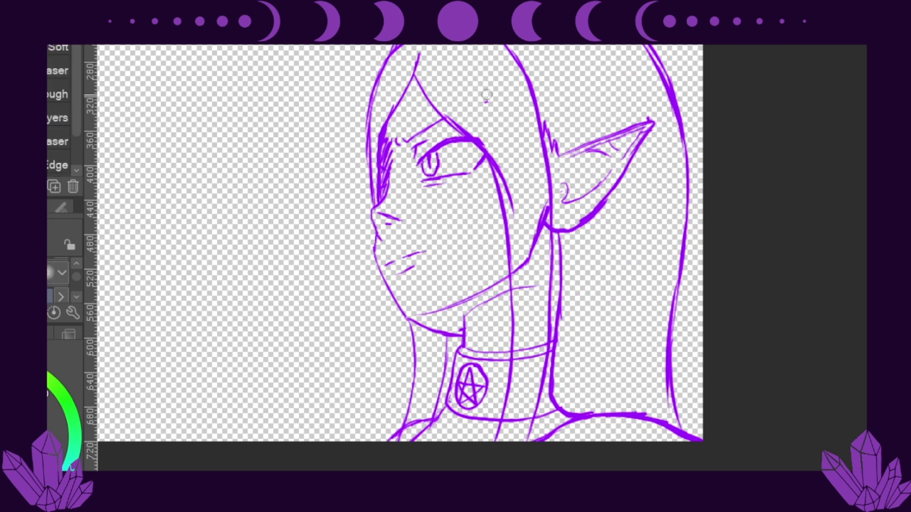
drag(543, 204, 531, 357)
scroll(724, 258, down, 3)
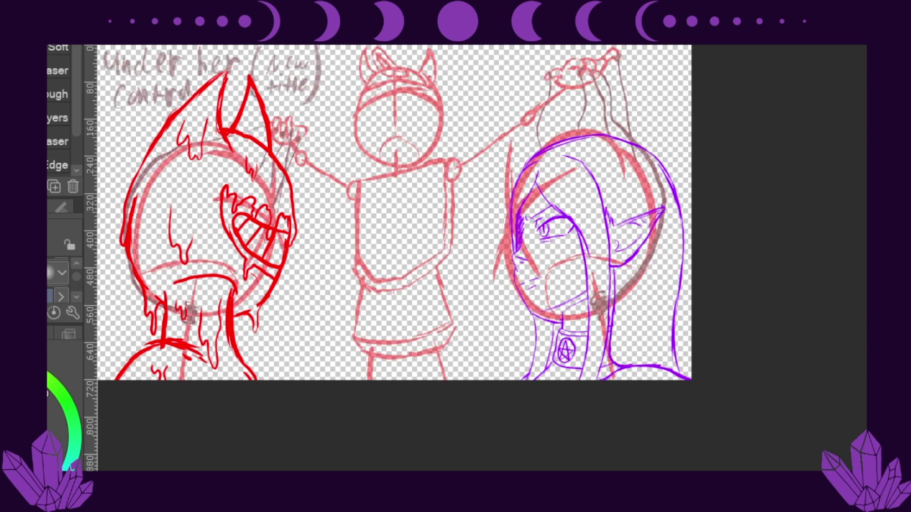
Step: Trace the central 3D figure's jaw, neck and shoulders in blue, and draw its open eye and toothed mouth
key(p)
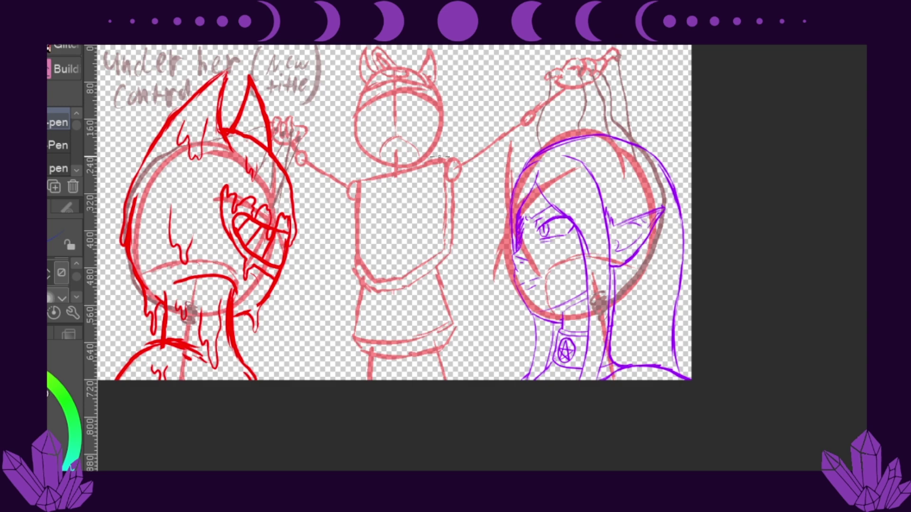
key(ctrl+plus)
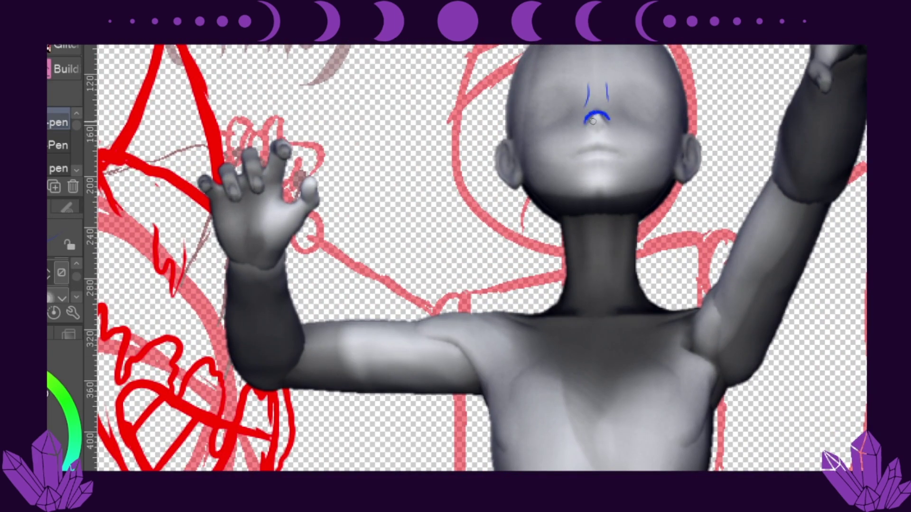
mouse_move(523, 177)
mouse_down()
mouse_move(595, 196)
mouse_move(685, 131)
mouse_up()
drag(565, 238, 546, 307)
drag(636, 215, 656, 298)
drag(563, 282, 436, 317)
mouse_move(639, 270)
mouse_down()
mouse_move(688, 304)
mouse_move(706, 304)
mouse_move(651, 265)
mouse_move(645, 217)
mouse_up()
key(e)
key(p)
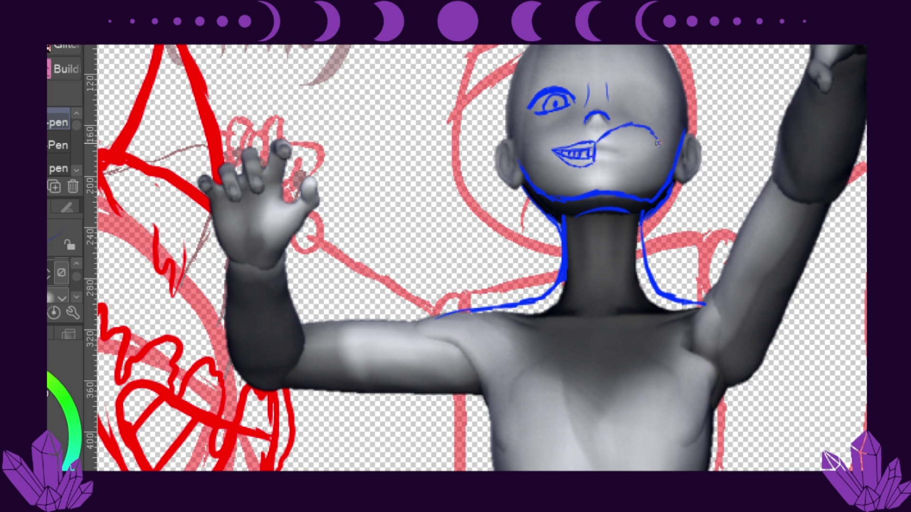
Step: Draw a wavy contour beside the blue head's ear and an exposed, banded cheek with teeth next to the mouth
mouse_move(692, 172)
mouse_down()
mouse_move(718, 111)
mouse_move(692, 76)
mouse_up()
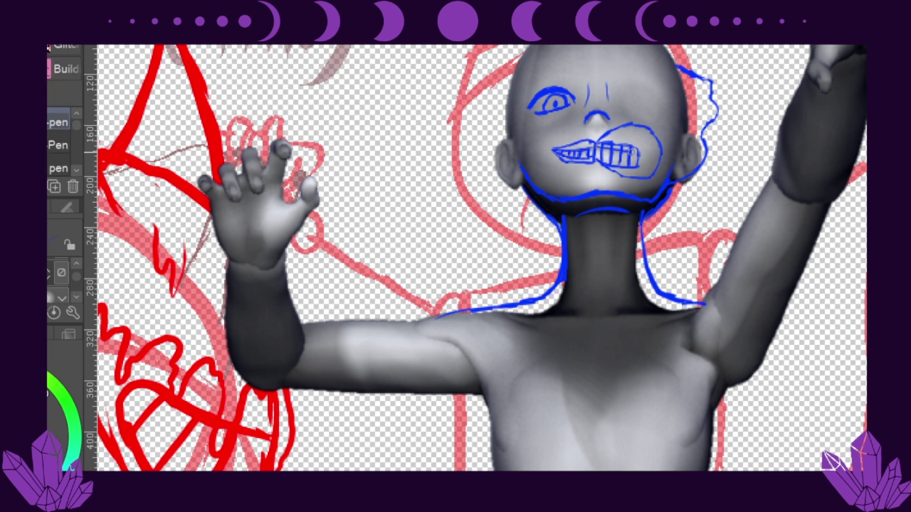
drag(611, 143, 612, 160)
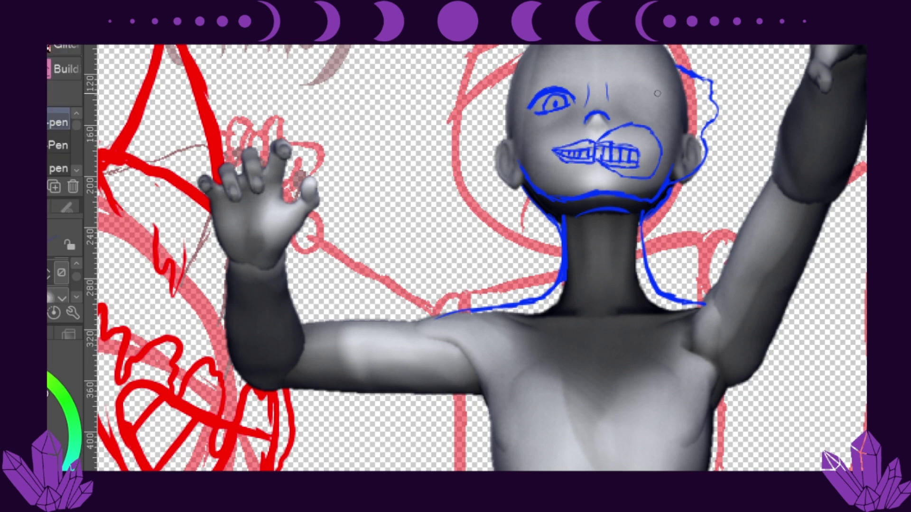
mouse_move(633, 126)
mouse_down()
mouse_move(630, 176)
mouse_move(648, 177)
mouse_up()
key(e)
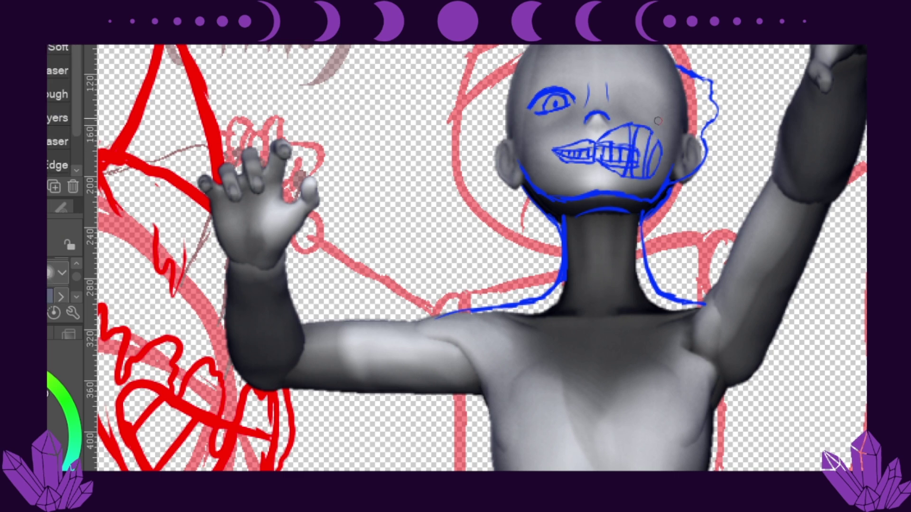
key(p)
key(e)
key(p)
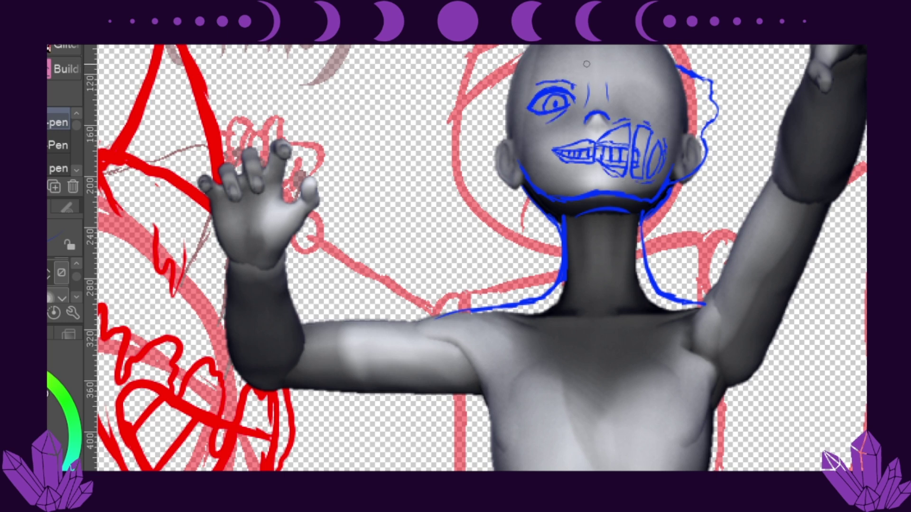
Step: Draw both blue eyebrows, fill the second eye as a solid socket, and add the hair line at the opposite temple
drag(575, 74, 522, 68)
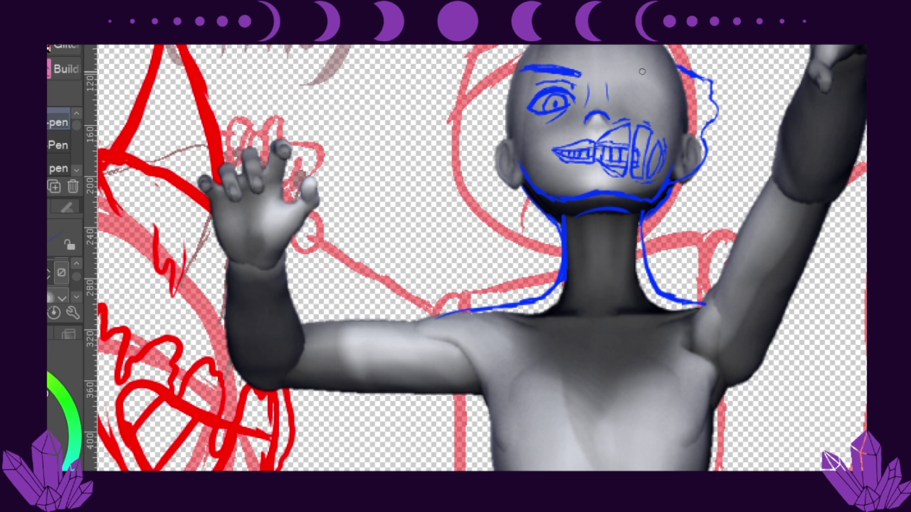
drag(666, 106, 654, 108)
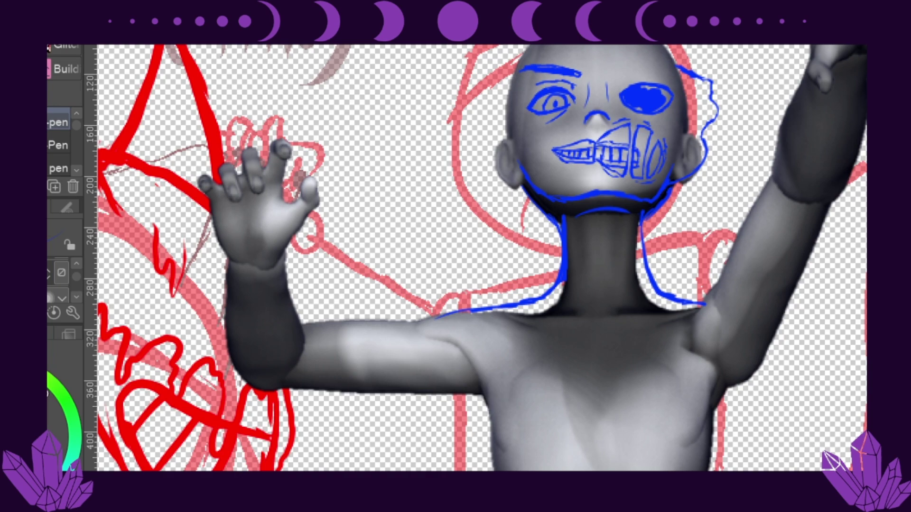
scroll(475, 259, up, 3)
mouse_move(551, 111)
mouse_down()
mouse_move(524, 252)
mouse_move(510, 126)
mouse_move(531, 95)
mouse_up()
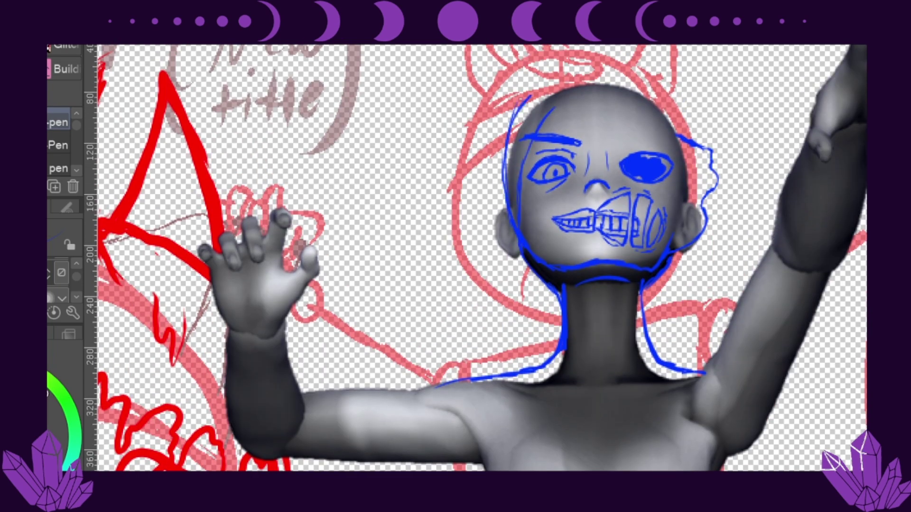
drag(617, 141, 651, 130)
drag(662, 161, 652, 182)
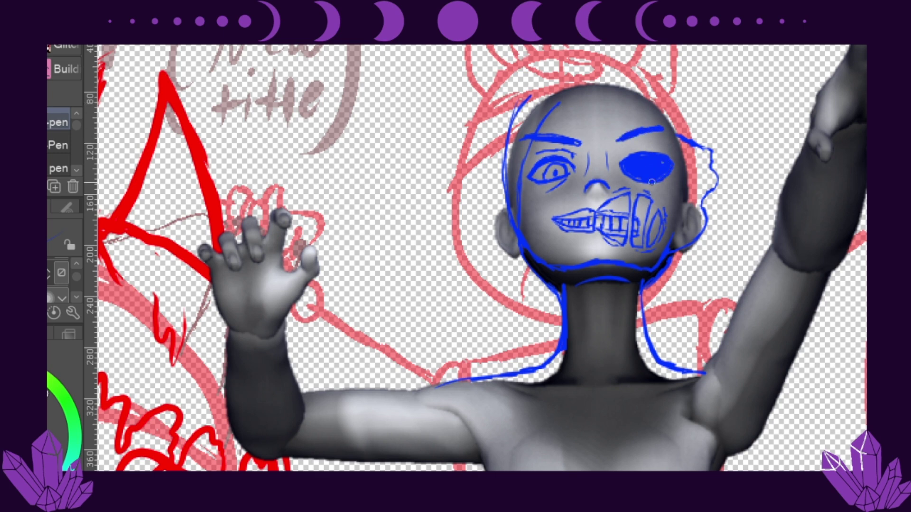
Step: Draw a fringe strand and a jagged crack across the blue forehead, plus a line down the socket side of the face
mouse_move(562, 95)
mouse_down()
mouse_move(568, 117)
mouse_move(624, 152)
mouse_up()
mouse_move(629, 96)
mouse_down()
mouse_move(631, 127)
mouse_move(664, 131)
mouse_up()
drag(676, 103, 673, 209)
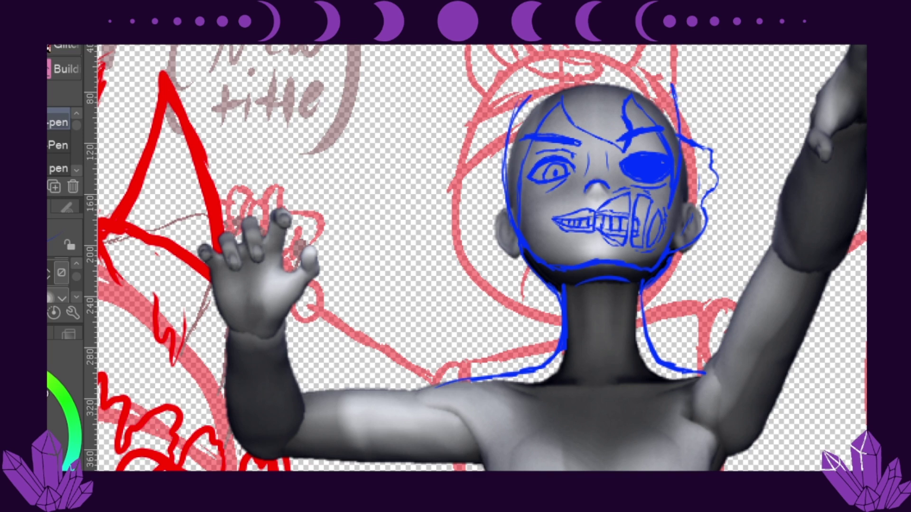
Step: Outline the crown of the blue head and draw a pointed horn on the socket side, redoing the first crown stroke
drag(514, 119, 684, 95)
key(ctrl+z)
mouse_move(507, 152)
mouse_down()
mouse_move(585, 77)
mouse_move(677, 112)
mouse_move(653, 88)
mouse_move(683, 135)
mouse_up()
mouse_move(670, 100)
mouse_down()
mouse_move(732, 74)
mouse_move(688, 135)
mouse_move(710, 100)
mouse_up()
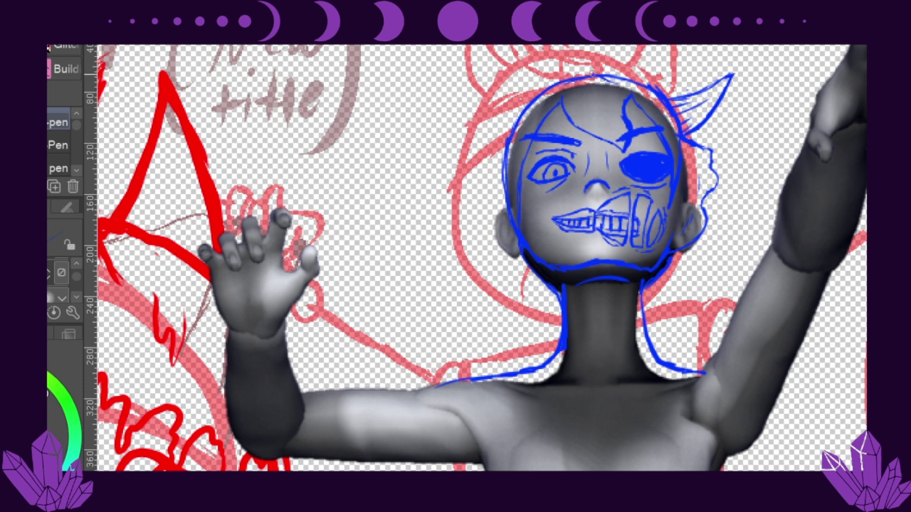
Step: Draw a matching pointed horn on the open-eye side of the blue head, undoing the stray stroke above the crown
mouse_move(562, 67)
mouse_down()
mouse_move(622, 97)
mouse_move(557, 50)
mouse_move(558, 74)
mouse_move(560, 52)
mouse_up()
key(ctrl+z)
key(e)
key(p)
key(e)
key(p)
mouse_move(522, 98)
mouse_down()
mouse_move(488, 110)
mouse_move(467, 80)
mouse_move(486, 128)
mouse_move(505, 146)
mouse_move(490, 116)
mouse_up()
key(e)
key(p)
key(e)
key(p)
drag(491, 124, 508, 137)
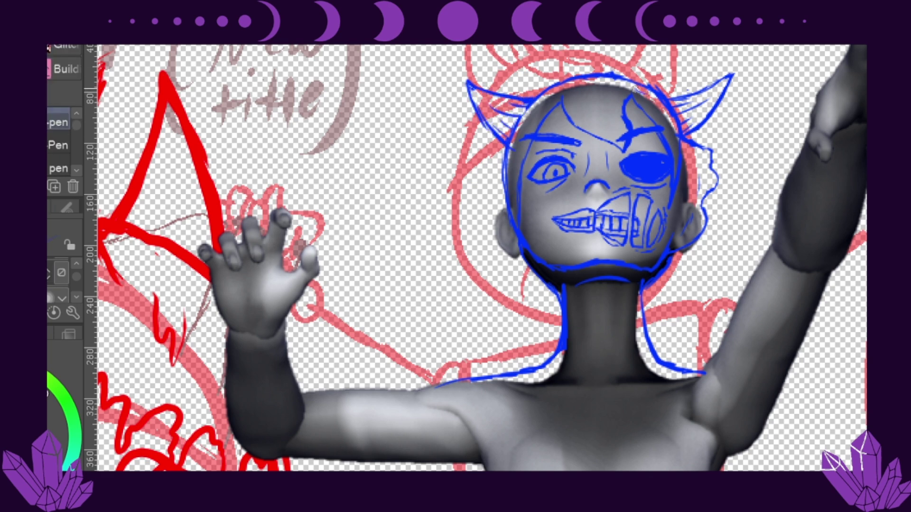
Step: Draw a tilted, elongated loop above the blue head's crown and erase the overlapping lines, redoing the first attempts
drag(650, 95, 560, 48)
key(ctrl+z)
mouse_move(572, 78)
mouse_down()
mouse_move(546, 48)
mouse_move(571, 72)
mouse_move(654, 96)
mouse_move(553, 50)
mouse_up()
key(ctrl+z)
key(ctrl+z)
drag(648, 90, 555, 50)
mouse_move(608, 74)
mouse_down()
mouse_move(545, 47)
mouse_move(643, 48)
mouse_up()
key(e)
drag(562, 71, 541, 47)
key(p)
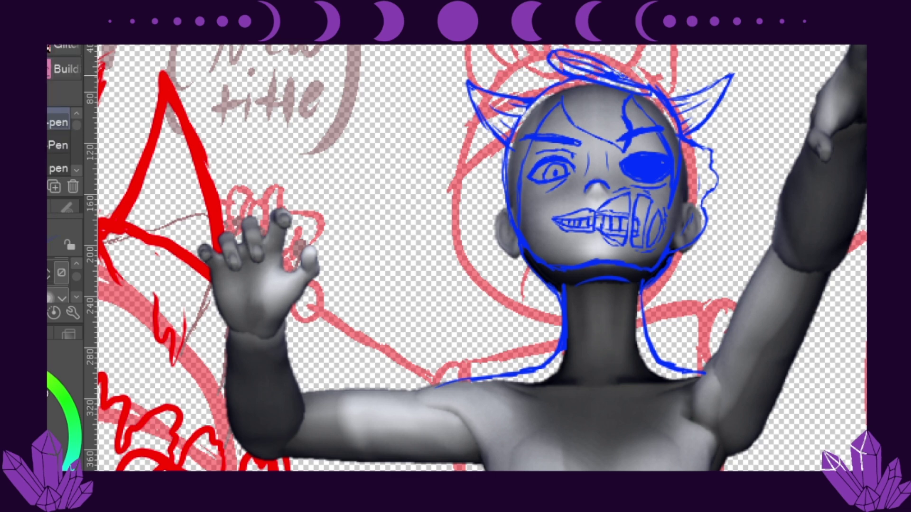
Step: Redraw the blue hair outline beside the face, erase the old line, and add long strands on both sides of the neck
drag(507, 142, 496, 227)
key(e)
drag(513, 175, 515, 235)
drag(508, 138, 513, 197)
key(p)
drag(516, 239, 491, 375)
drag(688, 254, 674, 360)
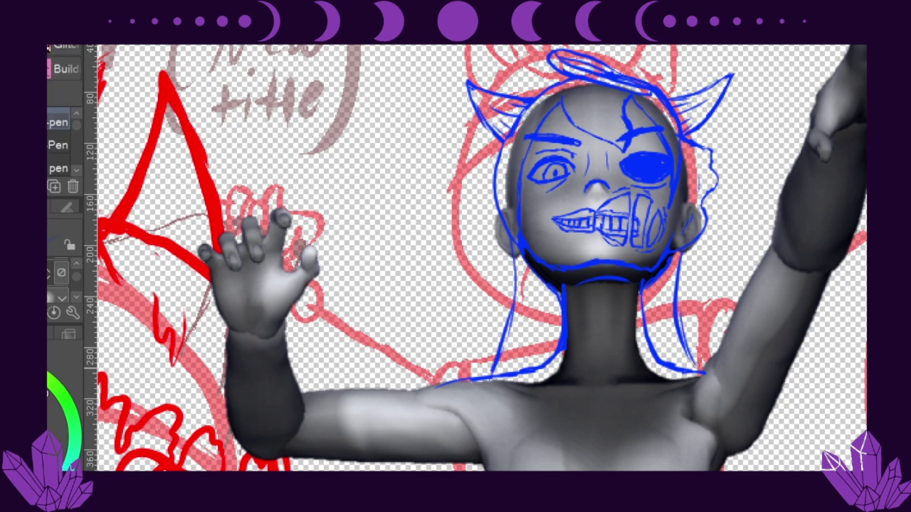
drag(679, 311, 700, 370)
Step: Trace both edges of the 3D figure's raised upper arm in blue from the shoulder past the elbow
drag(569, 332, 541, 176)
drag(499, 292, 467, 469)
drag(711, 290, 745, 470)
mouse_move(570, 238)
mouse_down()
mouse_move(531, 308)
mouse_move(574, 250)
mouse_move(532, 278)
mouse_move(432, 394)
mouse_up()
mouse_move(581, 266)
mouse_down()
mouse_move(574, 311)
mouse_move(609, 203)
mouse_up()
drag(670, 190, 623, 375)
drag(645, 339, 578, 471)
Step: Draw the sides of the blue figure's chest and the long curved strands hanging outside the torso
drag(660, 418, 659, 323)
drag(545, 426, 516, 472)
drag(455, 379, 455, 235)
mouse_move(287, 285)
mouse_down()
mouse_move(292, 394)
mouse_move(330, 417)
mouse_up()
mouse_move(508, 294)
mouse_down()
mouse_move(519, 375)
mouse_move(484, 415)
mouse_up()
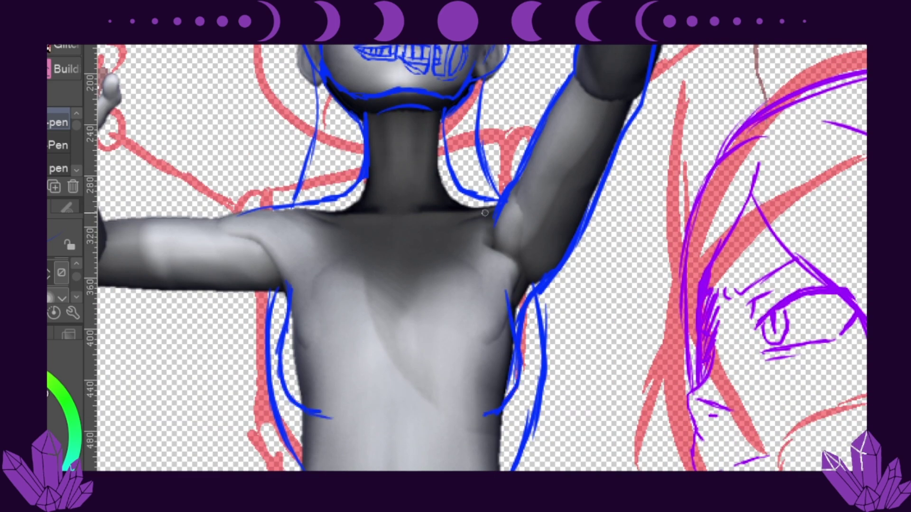
Step: Draw the blue figure's collarbones, a scooped neckline and the top's shoulder straps, undoing the unsuccessful strokes
mouse_move(325, 215)
mouse_down()
mouse_move(386, 233)
mouse_move(467, 207)
mouse_up()
mouse_move(379, 286)
mouse_down()
mouse_move(496, 212)
mouse_move(313, 209)
mouse_move(413, 289)
mouse_up()
key(ctrl+z)
drag(320, 204, 292, 302)
drag(492, 204, 443, 282)
key(ctrl+z)
key(ctrl+z)
Step: Draw the lower edge of the blue top beneath the chest and a bow at the centre of the neckline
mouse_move(297, 264)
mouse_down()
mouse_move(282, 329)
mouse_move(356, 398)
mouse_up()
drag(380, 396, 427, 398)
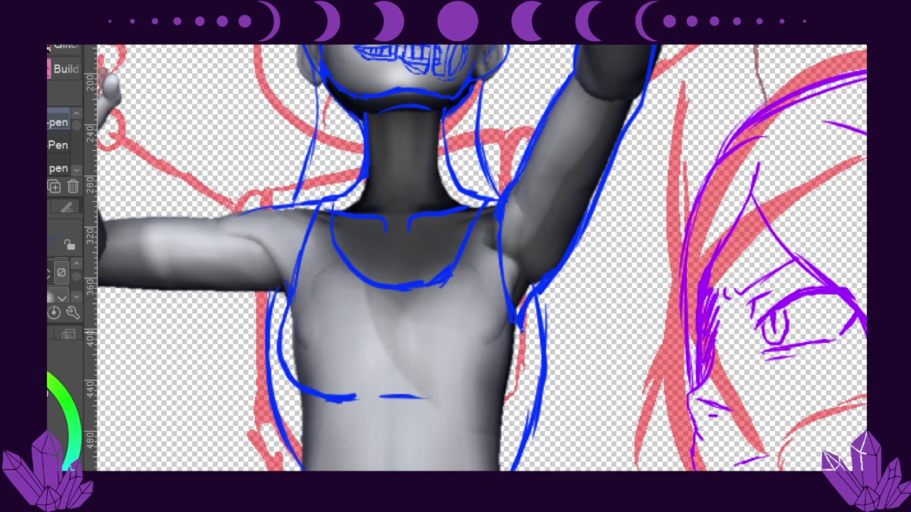
drag(522, 327, 466, 402)
drag(390, 289, 377, 314)
mouse_move(403, 290)
mouse_down()
mouse_move(450, 306)
mouse_move(408, 313)
mouse_up()
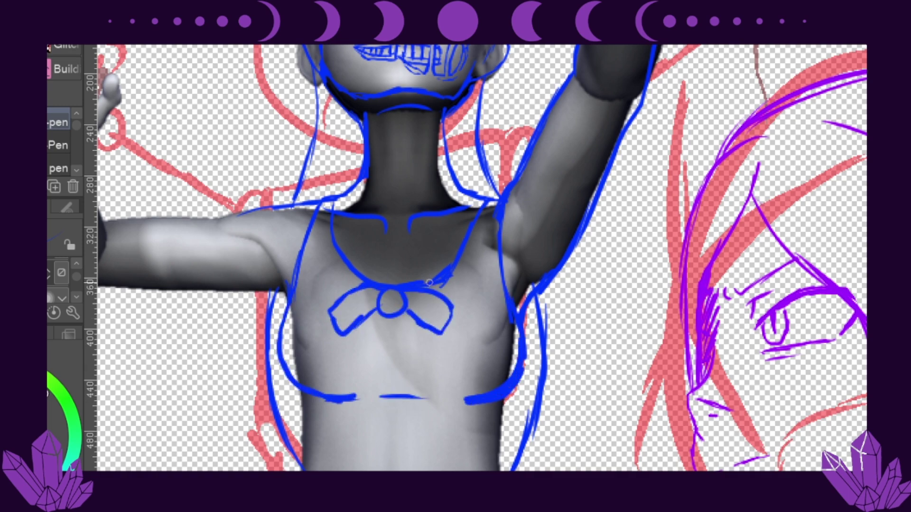
Step: Trace the 3D figure's waist and hips in blue and add a rounded loop on each side of the waist
scroll(474, 257, down, 8)
drag(265, 139, 226, 295)
drag(542, 158, 590, 295)
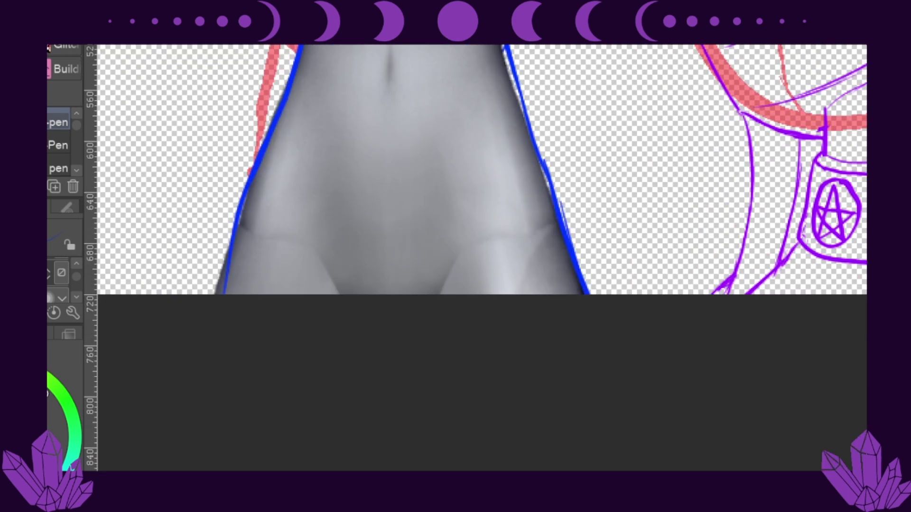
scroll(475, 256, up, 4)
mouse_move(299, 227)
mouse_down()
mouse_move(260, 279)
mouse_move(269, 353)
mouse_up()
mouse_move(506, 233)
mouse_down()
mouse_move(553, 303)
mouse_move(534, 363)
mouse_up()
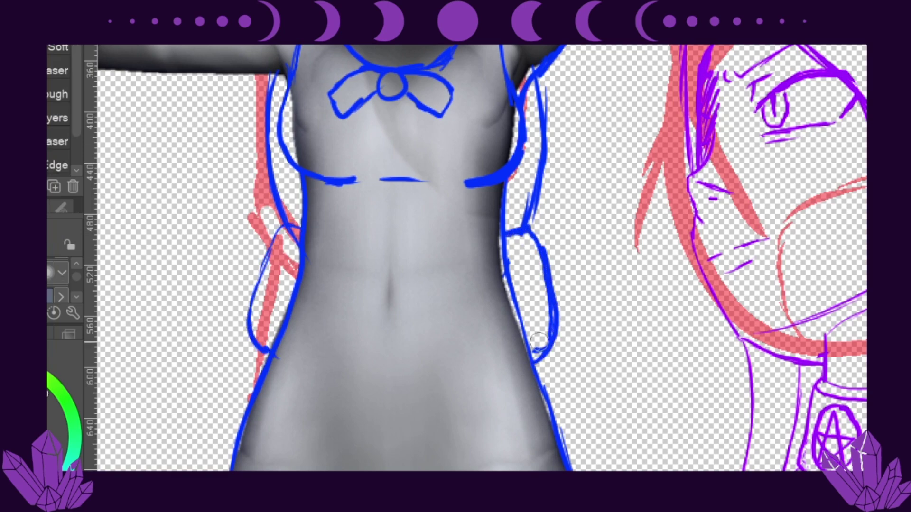
Step: Outline the raised hand of the 3D figure in blue, including its fingers and palm
scroll(475, 257, up, 5)
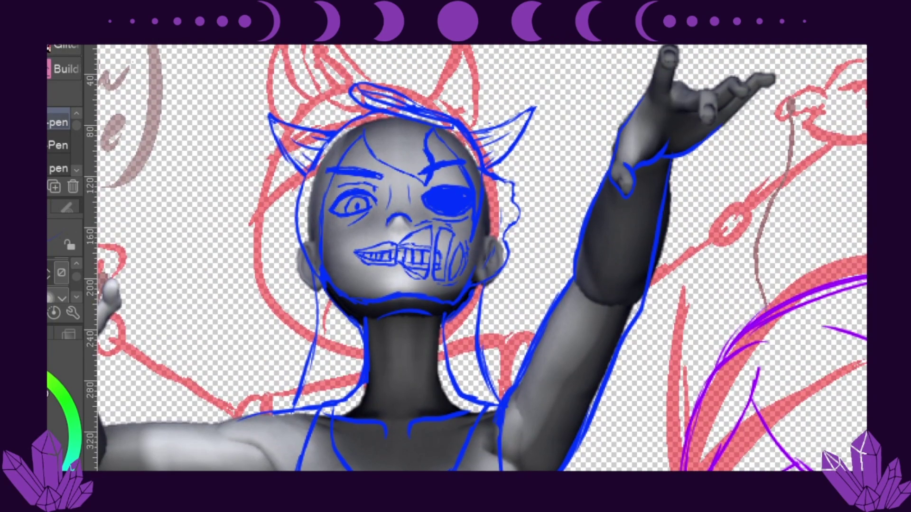
mouse_move(661, 57)
mouse_down()
mouse_move(704, 62)
mouse_move(710, 125)
mouse_move(694, 109)
mouse_move(733, 76)
mouse_move(728, 87)
mouse_move(764, 76)
mouse_up()
drag(740, 109, 709, 140)
drag(475, 285, 712, 124)
Step: Trace the 3D figure's bent arm in blue from the shoulder to the wrist, and outline its hand and fingers
drag(540, 259, 446, 268)
drag(446, 268, 397, 271)
drag(375, 219, 371, 327)
mouse_move(321, 209)
mouse_down()
mouse_move(321, 283)
mouse_move(574, 335)
mouse_up()
mouse_move(354, 209)
mouse_down()
mouse_move(403, 116)
mouse_move(377, 145)
mouse_up()
mouse_move(367, 84)
mouse_down()
mouse_move(376, 142)
mouse_move(340, 138)
mouse_move(318, 117)
mouse_up()
drag(306, 164, 320, 206)
mouse_move(582, 439)
mouse_down()
mouse_move(419, 76)
mouse_move(360, 170)
mouse_move(400, 155)
mouse_move(456, 332)
mouse_move(486, 332)
mouse_up()
Step: Draw yellow rings on the raised hand's fingertips and wavy yellow strings hanging from them towards the purple figure
scroll(491, 54, up, 1)
drag(484, 66, 530, 382)
mouse_move(428, 197)
mouse_down()
mouse_move(441, 186)
mouse_move(477, 470)
mouse_up()
drag(526, 142, 522, 394)
drag(550, 103, 596, 315)
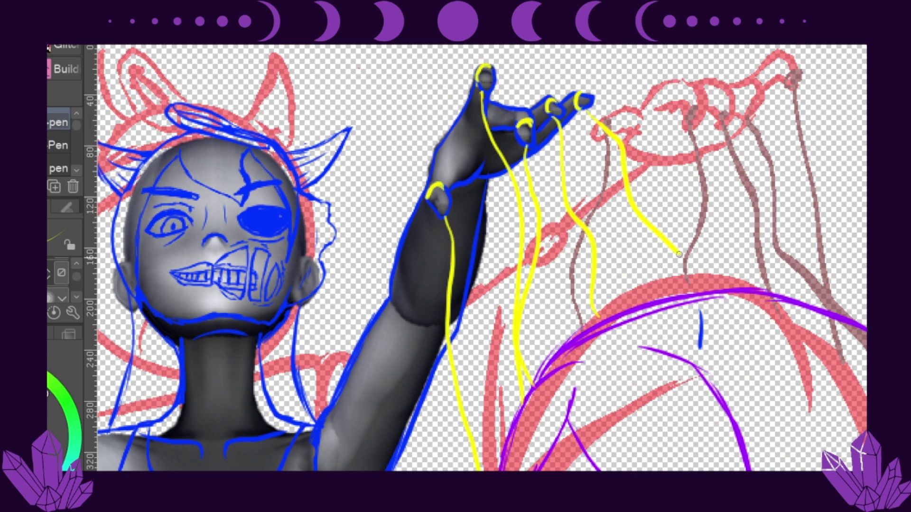
drag(484, 85, 498, 293)
Step: Draw yellow rings around the fingers of the bent arm's hand, undoing and redrawing the first strokes
scroll(475, 256, down, 10)
mouse_move(474, 211)
mouse_down()
mouse_move(612, 182)
mouse_move(555, 216)
mouse_up()
key(ctrl+z)
key(ctrl+z)
drag(475, 235, 557, 227)
drag(600, 192, 614, 183)
scroll(601, 213, up, 10)
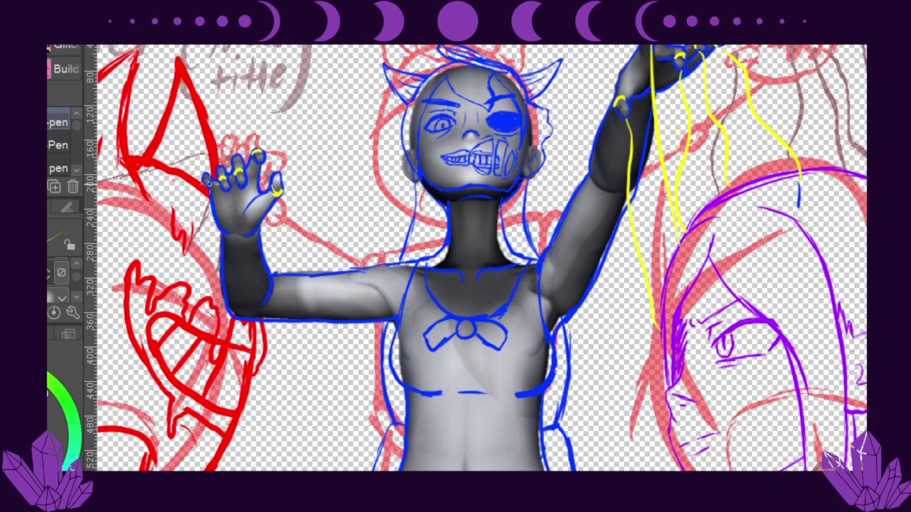
Step: Draw wavy yellow strings hanging from the fingers of the bent arm's hand towards the red creature
drag(277, 197, 264, 346)
drag(256, 175, 256, 257)
drag(256, 159, 259, 188)
drag(759, 95, 680, 150)
key(e)
key(p)
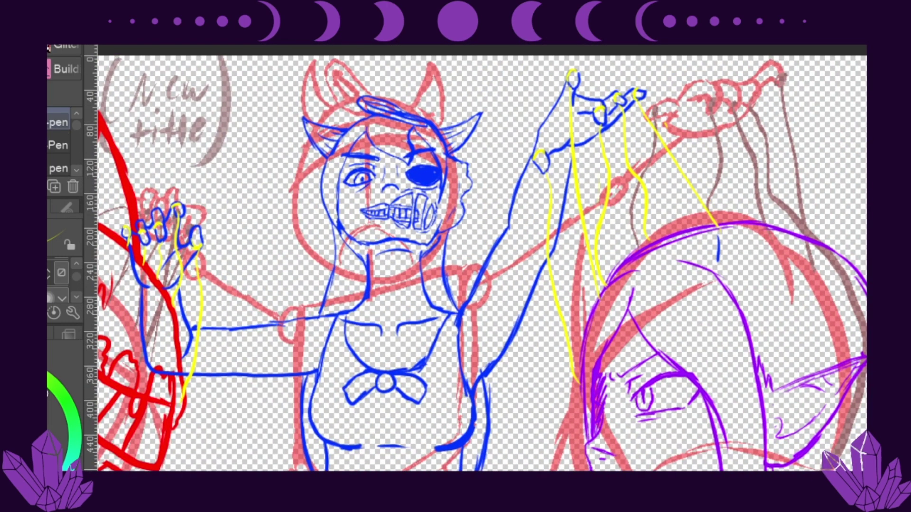
Step: Wrap crossing yellow strings around the red creature's neck
scroll(474, 237, down, 5)
scroll(475, 238, left, 5)
drag(416, 349, 295, 339)
drag(327, 365, 375, 398)
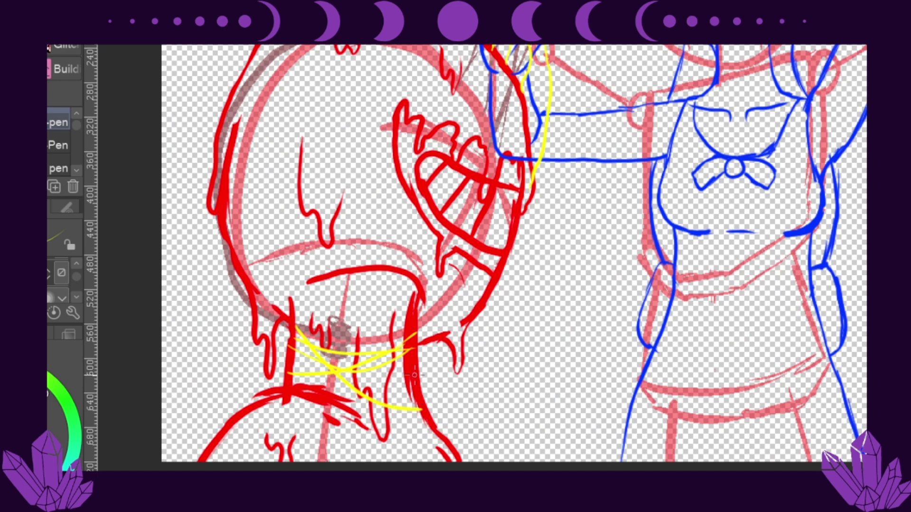
drag(403, 366, 309, 389)
scroll(474, 238, up, 3)
scroll(475, 237, right, 5)
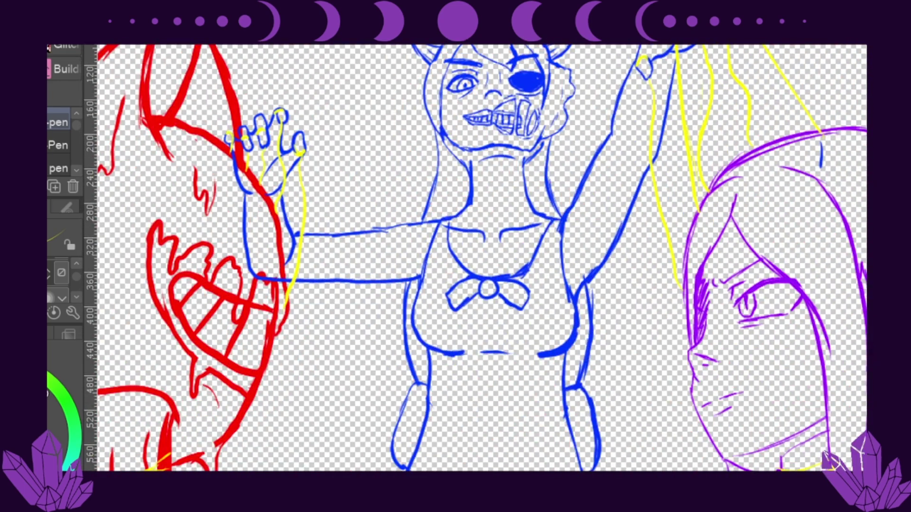
scroll(474, 256, down, 2)
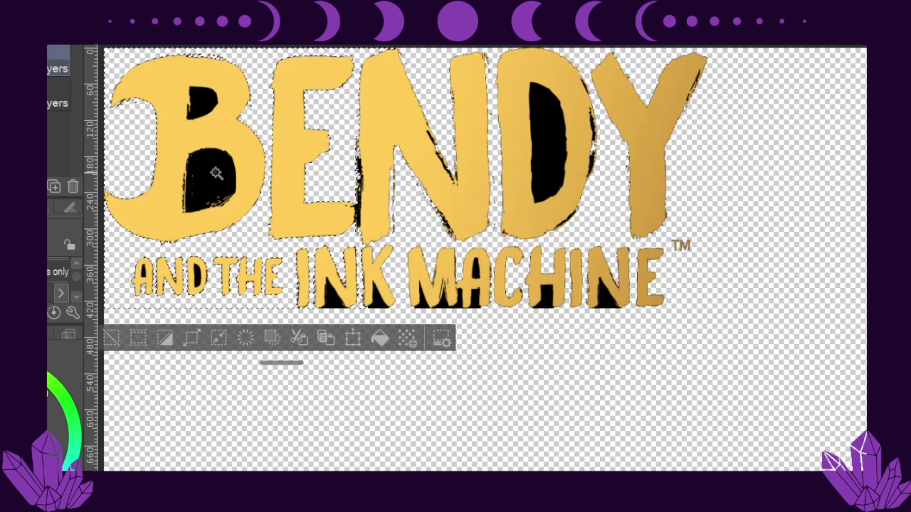
Step: Remove the black areas inside and around the letters of the Bendy and the Ink Machine logo
click(328, 287)
key(Delete)
click(545, 142)
key(Delete)
click(449, 280)
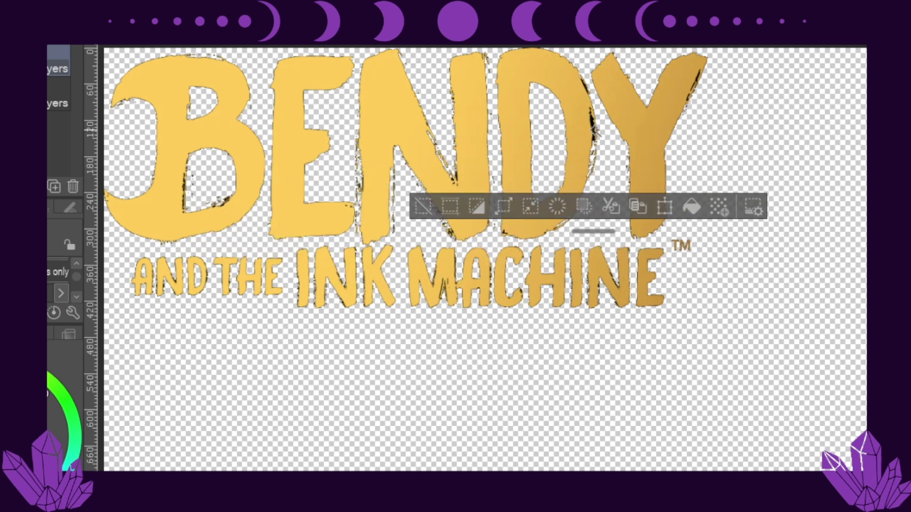
click(595, 76)
click(702, 74)
click(187, 185)
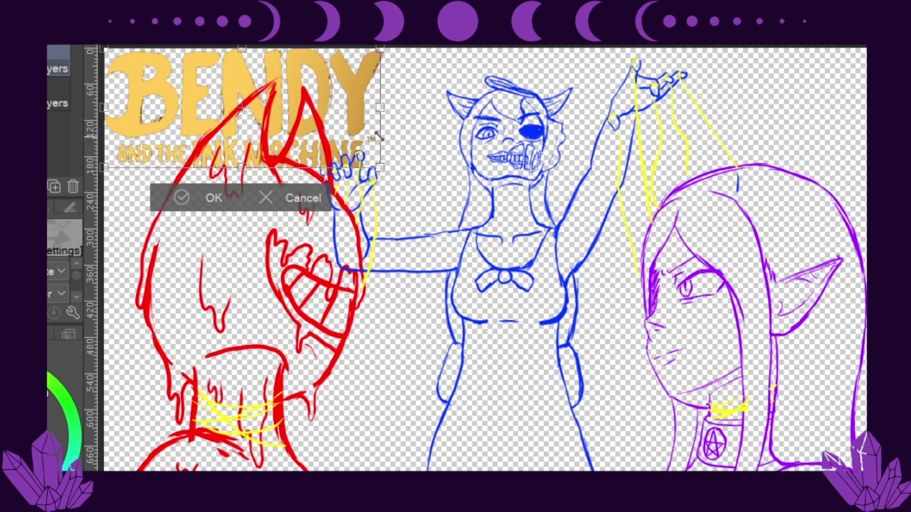
Step: Shrink the logo above the red creature's head and take it out of view
mouse_move(377, 137)
mouse_down()
mouse_move(360, 142)
mouse_move(363, 135)
mouse_up()
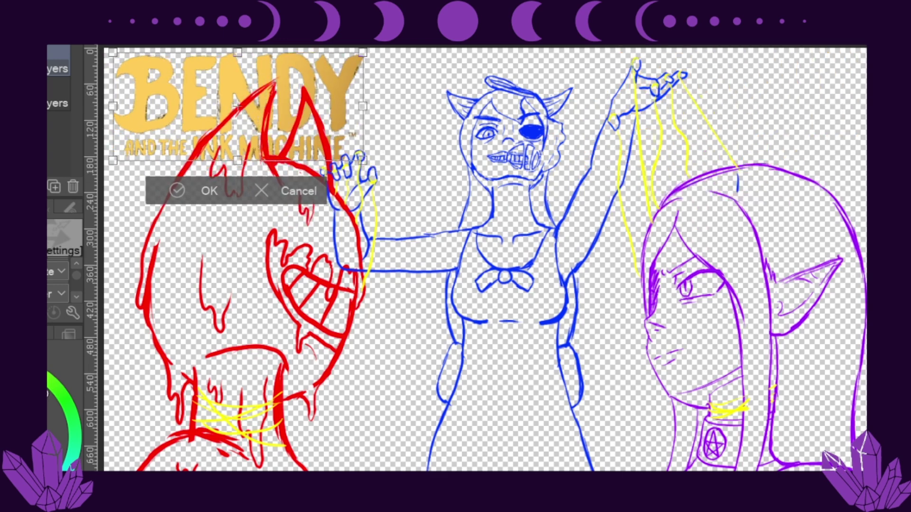
key(Return)
key(ctrl+z)
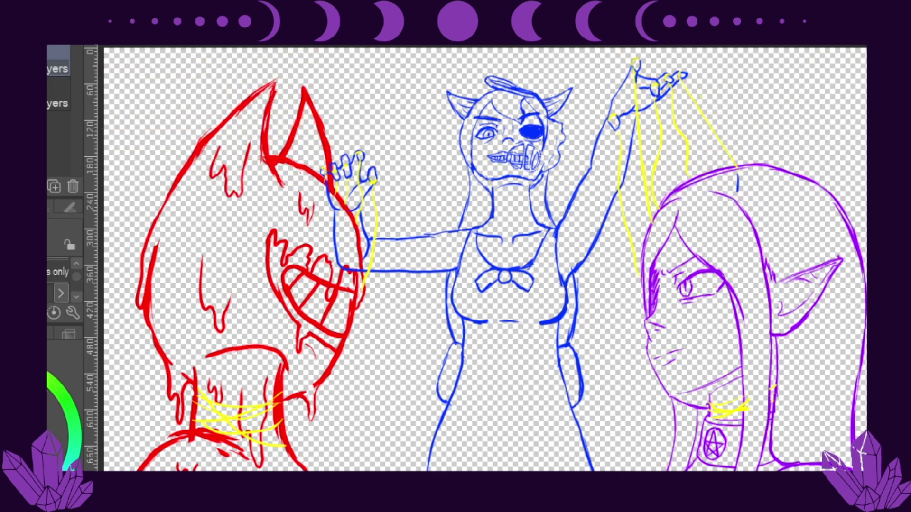
Step: Ink the purple figure's facial profile, jaw, mouth and eye in black with the pen
key(p)
scroll(698, 358, up, 4)
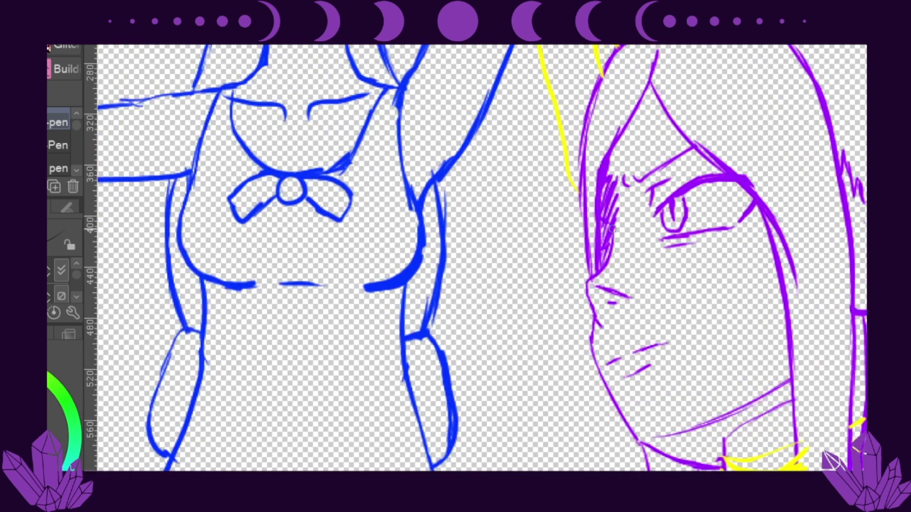
mouse_move(612, 226)
mouse_down()
mouse_move(601, 325)
mouse_move(620, 309)
mouse_move(602, 382)
mouse_up()
drag(596, 340, 724, 470)
drag(606, 368, 623, 356)
drag(632, 355, 665, 343)
drag(622, 374, 653, 363)
drag(653, 215, 737, 176)
drag(662, 240, 735, 222)
drag(742, 216, 756, 198)
mouse_move(687, 199)
mouse_down()
mouse_move(670, 224)
mouse_move(674, 216)
mouse_up()
drag(664, 239, 737, 227)
Step: Ink the purple figure's fringe, the shaded hair beside the eye and the long front strand in black
drag(651, 204, 695, 145)
drag(631, 174, 605, 239)
drag(619, 135, 595, 223)
drag(609, 180, 598, 265)
drag(658, 47, 598, 156)
drag(599, 48, 588, 275)
mouse_move(652, 71)
mouse_down()
mouse_move(779, 266)
mouse_move(786, 470)
mouse_up()
Step: Ink the purple figure's neck, jawline and collar, including the circled pentagram on it
scroll(475, 256, down, 5)
drag(793, 247, 769, 368)
mouse_move(716, 231)
mouse_down()
mouse_move(792, 237)
mouse_move(793, 246)
mouse_up()
drag(724, 184, 724, 215)
drag(659, 180, 793, 123)
drag(717, 233, 701, 317)
drag(701, 319, 780, 341)
drag(700, 319, 643, 368)
drag(733, 256, 756, 283)
mouse_move(724, 311)
mouse_down()
mouse_move(747, 285)
mouse_move(734, 260)
mouse_up()
drag(643, 190, 624, 368)
mouse_move(698, 214)
mouse_down()
mouse_move(676, 346)
mouse_move(608, 369)
mouse_up()
drag(699, 308, 678, 316)
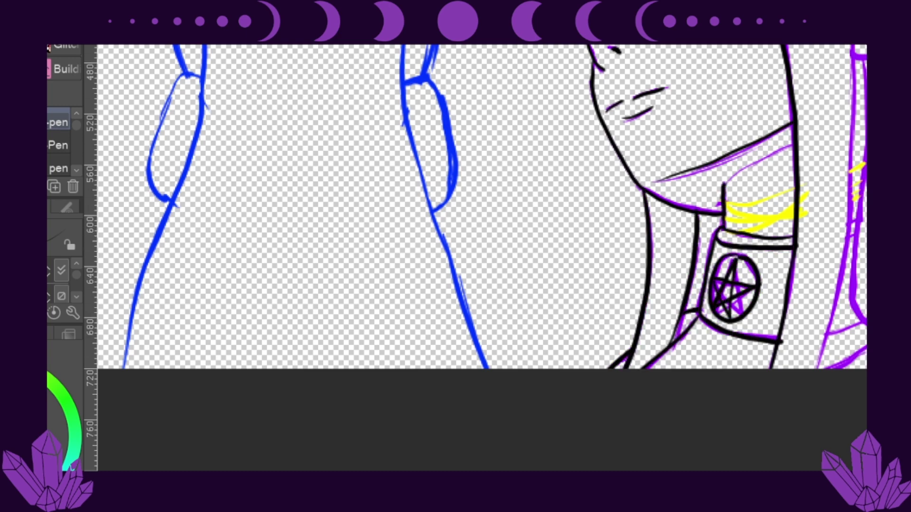
Step: Ink the purple figure's hair strands behind the face and the shoulder line, redrawing the first strand
scroll(475, 256, up, 5)
scroll(474, 257, right, 5)
mouse_move(418, 45)
mouse_down()
mouse_move(474, 152)
mouse_move(503, 470)
mouse_up()
scroll(435, 430, down, 5)
key(ctrl+z)
mouse_move(504, 75)
mouse_down()
mouse_move(491, 266)
mouse_move(558, 350)
mouse_up()
drag(472, 354, 491, 345)
drag(502, 282, 541, 349)
drag(510, 299, 516, 233)
drag(477, 386, 705, 387)
Step: Ink the purple figure's pointed ear with its inner fold lines and the hair around it
scroll(517, 256, up, 5)
drag(504, 240, 651, 181)
drag(649, 184, 520, 349)
drag(515, 244, 643, 189)
drag(617, 221, 605, 237)
mouse_move(522, 278)
mouse_down()
mouse_move(521, 307)
mouse_move(586, 259)
mouse_up()
drag(554, 230, 576, 247)
drag(511, 238, 484, 179)
Step: Ink the outer contour of the purple figure's hair over the crown and down the back, redoing the first stroke
scroll(474, 256, down, 3)
scroll(474, 256, up, 6)
mouse_move(266, 204)
mouse_down()
mouse_move(444, 127)
mouse_move(700, 470)
mouse_up()
key(ctrl+z)
drag(276, 202, 664, 261)
scroll(474, 257, down, 5)
drag(669, 398, 695, 465)
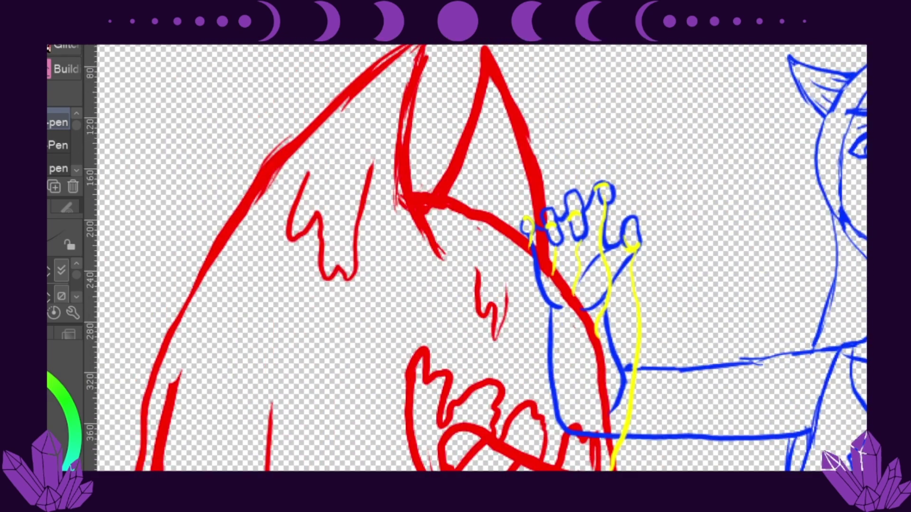
Step: Ink the red creature's first horn, the outer edge of its head and the drips down to the neck in black
drag(419, 48, 442, 256)
mouse_move(413, 46)
mouse_down()
mouse_move(300, 135)
mouse_move(133, 467)
mouse_up()
scroll(137, 427, down, 5)
drag(180, 119, 137, 261)
drag(138, 214, 223, 455)
drag(218, 408, 223, 470)
drag(227, 394, 258, 418)
drag(209, 375, 169, 308)
drag(254, 383, 260, 470)
Step: Ink the long drips running down the red creature's face and forehead
drag(272, 143, 311, 305)
drag(334, 177, 313, 303)
scroll(323, 304, up, 4)
drag(307, 138, 354, 247)
drag(373, 131, 351, 237)
Step: Ink the red creature's second horn, the far edge of its head, the small drip and the dripping mouth edge
mouse_move(419, 164)
mouse_down()
mouse_move(612, 395)
mouse_move(615, 467)
mouse_up()
mouse_move(593, 468)
mouse_down()
mouse_move(574, 394)
mouse_move(486, 351)
mouse_move(418, 465)
mouse_up()
drag(477, 237, 498, 285)
drag(478, 45, 435, 164)
drag(508, 247, 498, 310)
mouse_move(496, 45)
mouse_down()
mouse_move(551, 230)
mouse_move(474, 308)
mouse_up()
Step: Ink the dripping contour of the red creature's lower jaw down to the neck
scroll(546, 237, down, 5)
mouse_move(501, 275)
mouse_down()
mouse_move(560, 311)
mouse_move(543, 356)
mouse_up()
drag(543, 353, 498, 456)
drag(491, 390, 441, 418)
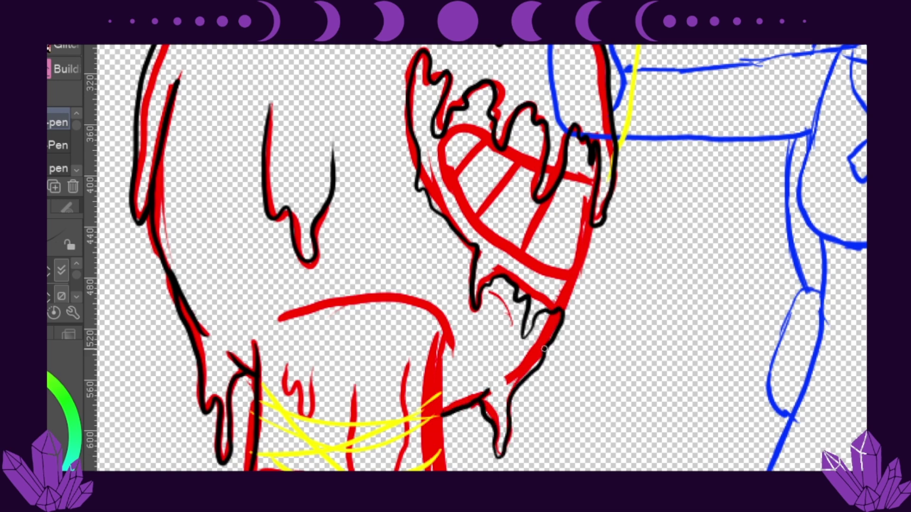
Step: Ink the outline of the red creature's grin and the dividing lines between its teeth
mouse_move(442, 138)
mouse_down()
mouse_move(534, 164)
mouse_move(574, 275)
mouse_up()
drag(593, 221, 564, 309)
drag(525, 254, 551, 185)
mouse_move(537, 166)
mouse_down()
mouse_move(593, 182)
mouse_move(475, 220)
mouse_up()
mouse_move(489, 138)
mouse_down()
mouse_move(453, 180)
mouse_move(490, 350)
mouse_up()
Step: Ink the red creature's shoulders, the drips on its neck and body, and the curved line under its chin
scroll(508, 116, down, 4)
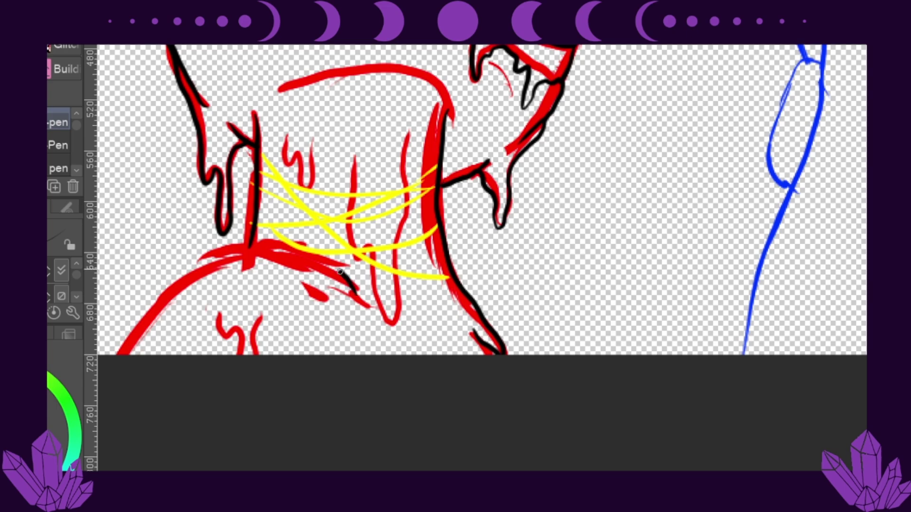
drag(339, 273, 121, 353)
drag(216, 313, 261, 318)
drag(304, 287, 334, 297)
drag(354, 151, 394, 339)
drag(406, 138, 399, 334)
drag(278, 133, 327, 119)
drag(283, 90, 434, 88)
drag(434, 90, 427, 143)
Step: Ink the sides and lower edge of the blue puppeteer's chest in black
scroll(482, 199, up, 10)
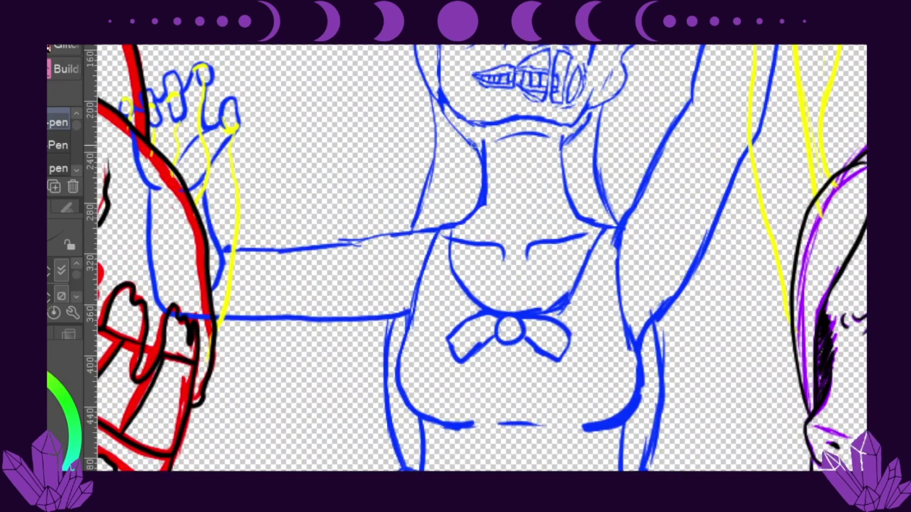
drag(410, 304, 404, 354)
drag(403, 353, 477, 424)
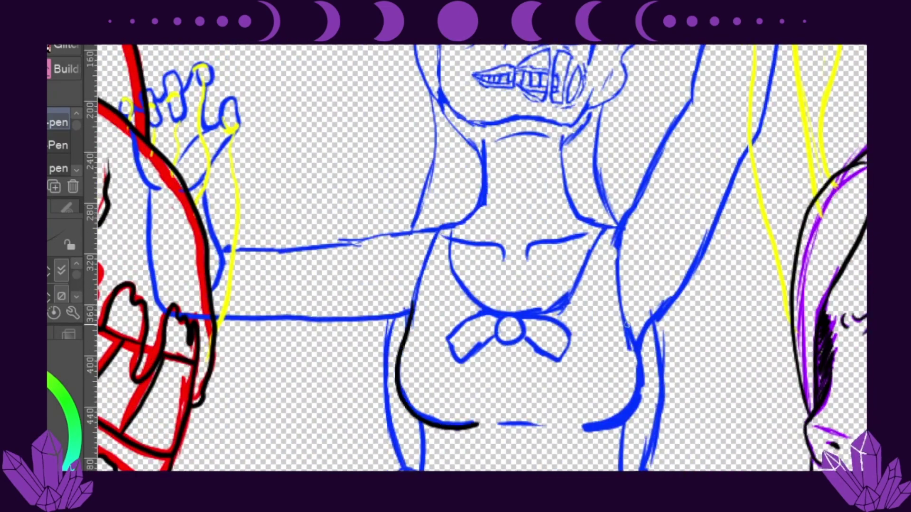
drag(618, 290, 575, 429)
drag(501, 424, 555, 427)
Step: Ink the puppeteer's bow, neckline, collarbones and neck
mouse_move(491, 317)
mouse_down()
mouse_move(533, 338)
mouse_move(491, 334)
mouse_up()
mouse_move(531, 337)
mouse_down()
mouse_move(571, 363)
mouse_move(534, 314)
mouse_up()
mouse_move(536, 311)
mouse_down()
mouse_move(602, 228)
mouse_move(618, 291)
mouse_up()
drag(412, 310, 496, 311)
drag(504, 261, 479, 244)
drag(560, 146, 370, 288)
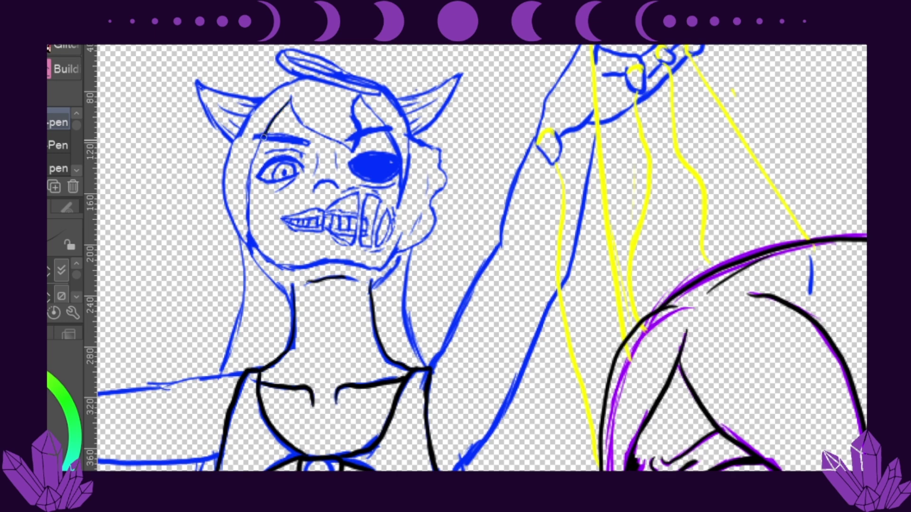
Step: Ink the puppeteer's fringe, head outline, both horns and the tilted halo
drag(273, 120, 241, 241)
mouse_move(291, 95)
mouse_down()
mouse_move(358, 99)
mouse_move(402, 213)
mouse_move(332, 72)
mouse_up()
drag(400, 98, 413, 137)
mouse_move(258, 99)
mouse_down()
mouse_move(237, 94)
mouse_move(235, 107)
mouse_up()
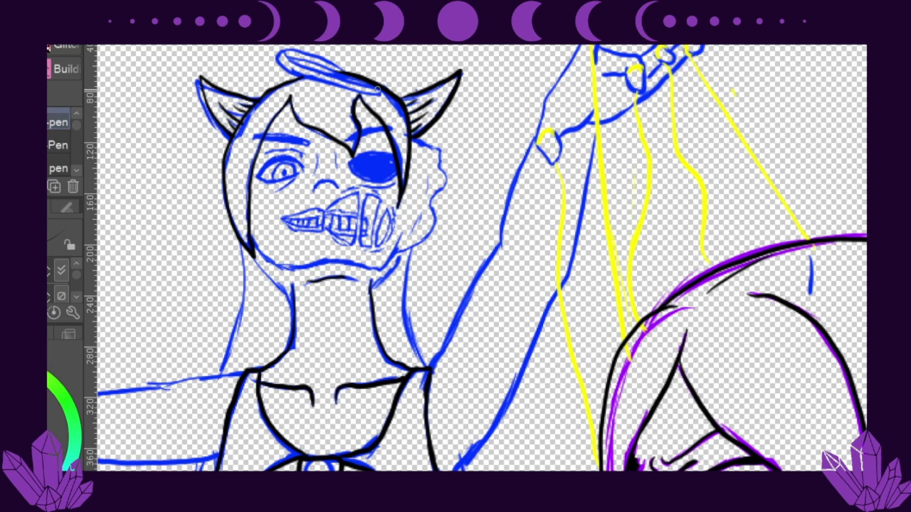
drag(286, 54, 349, 74)
drag(290, 72, 380, 95)
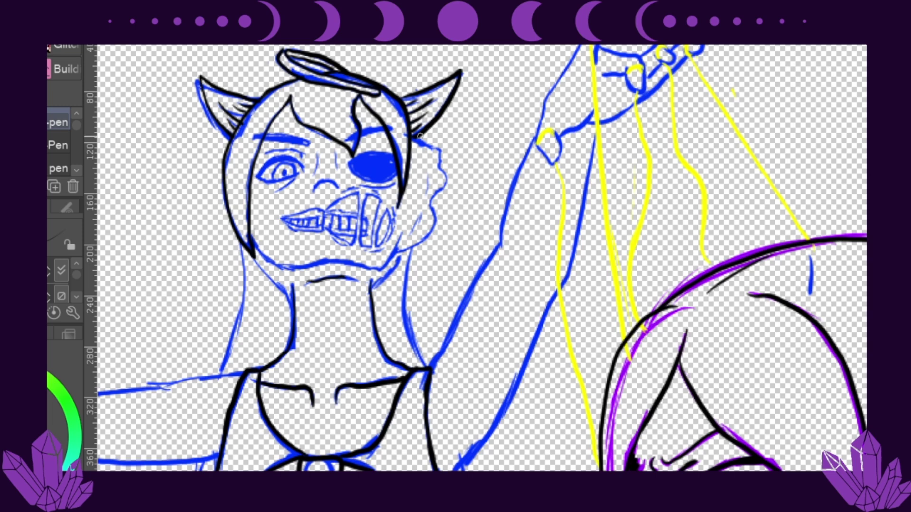
Step: Ink the wavy shape beside the puppeteer's head, the jawline and the long hair strands down to the shoulders
mouse_move(419, 134)
mouse_down()
mouse_move(436, 145)
mouse_move(434, 209)
mouse_up()
mouse_move(402, 236)
mouse_down()
mouse_move(348, 265)
mouse_move(255, 258)
mouse_up()
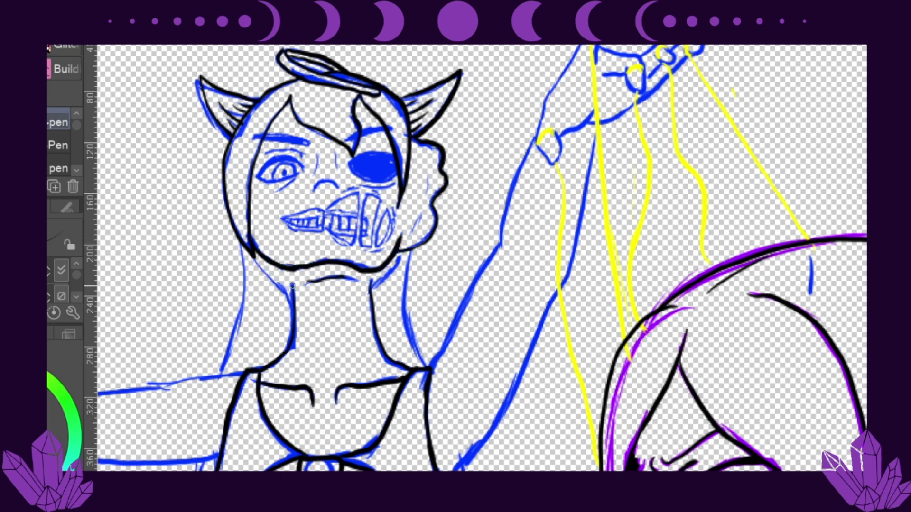
drag(246, 242, 218, 379)
mouse_move(408, 249)
mouse_down()
mouse_move(426, 368)
mouse_move(454, 340)
mouse_up()
Step: Ink the puppeteer's raised arm and its hand with all fingers
scroll(454, 341, up, 2)
drag(456, 430, 539, 222)
mouse_move(588, 116)
mouse_down()
mouse_move(535, 248)
mouse_move(543, 230)
mouse_move(641, 194)
mouse_up()
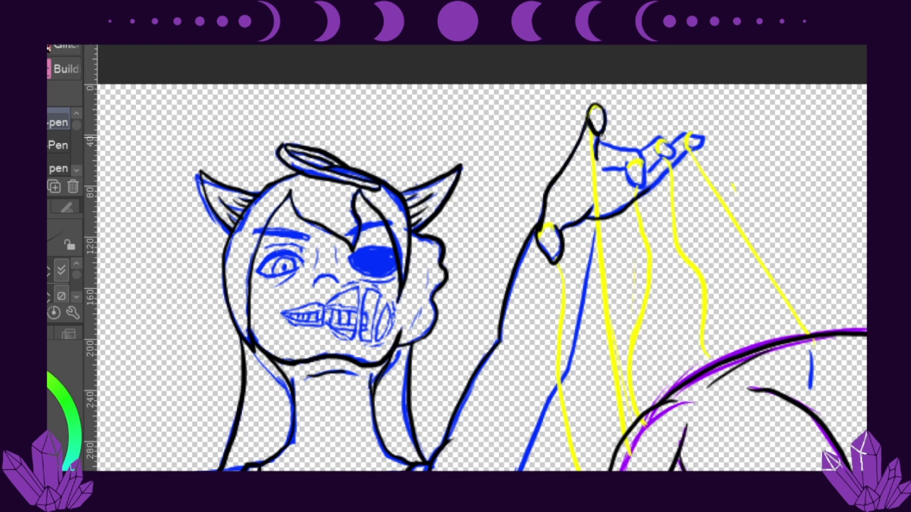
mouse_move(602, 136)
mouse_down()
mouse_move(627, 149)
mouse_move(633, 184)
mouse_up()
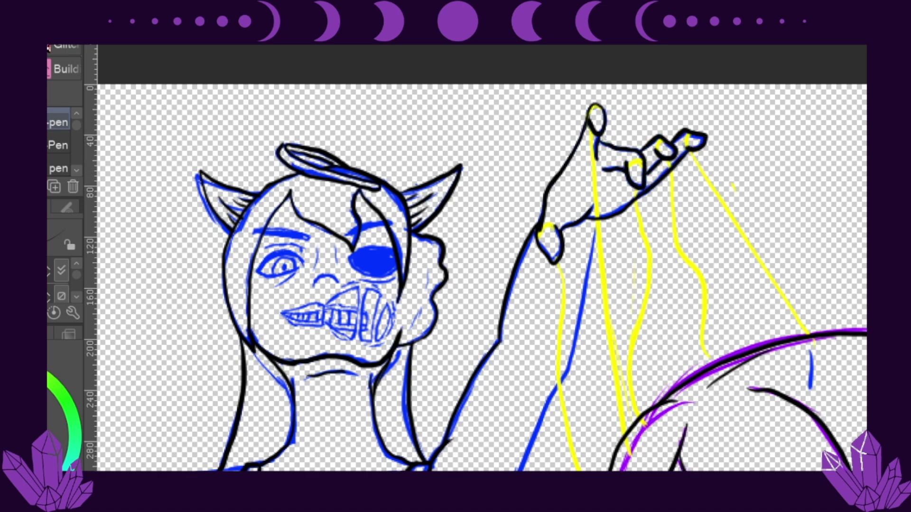
scroll(475, 257, down, 3)
mouse_move(332, 285)
mouse_down()
mouse_move(465, 183)
mouse_move(688, 183)
mouse_up()
Step: Ink the puppeteer's bent arm from shoulder to wrist and its hand and fingers
drag(601, 190, 390, 211)
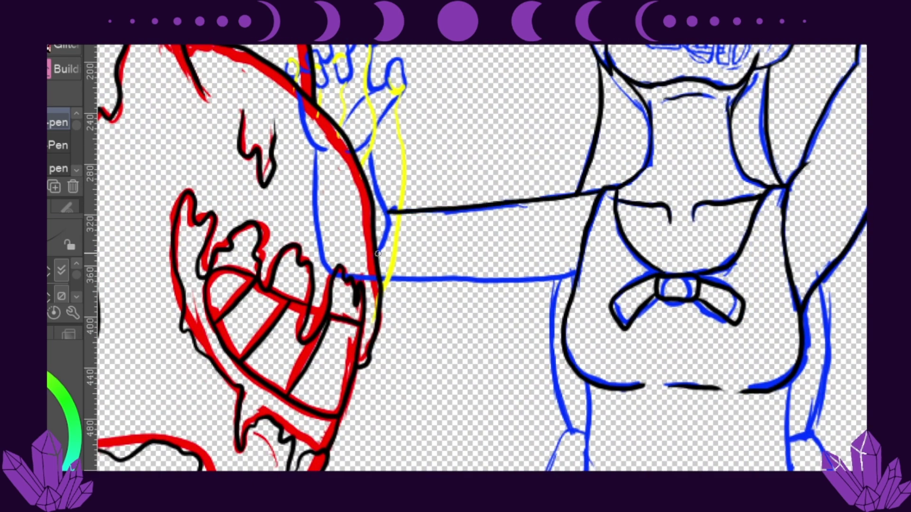
mouse_move(378, 254)
mouse_down()
mouse_move(370, 139)
mouse_move(394, 101)
mouse_up()
drag(353, 150, 397, 81)
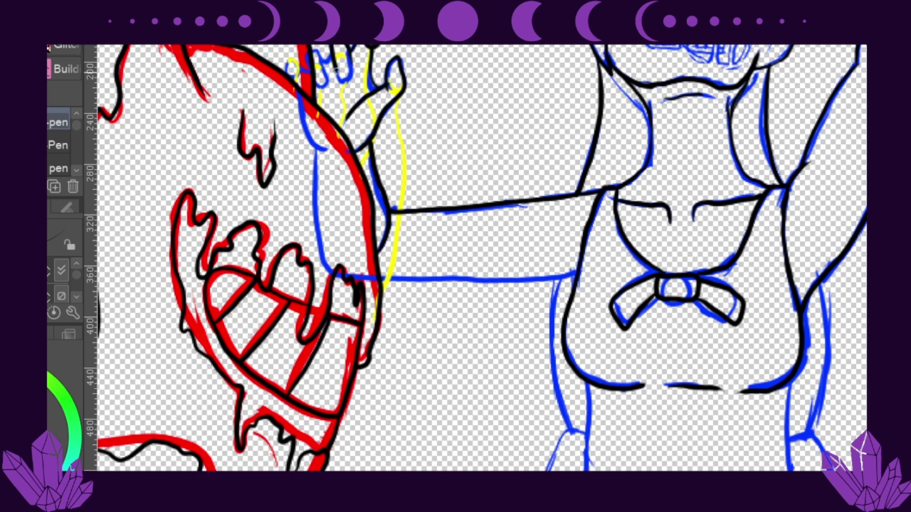
drag(397, 279, 576, 276)
drag(577, 276, 346, 47)
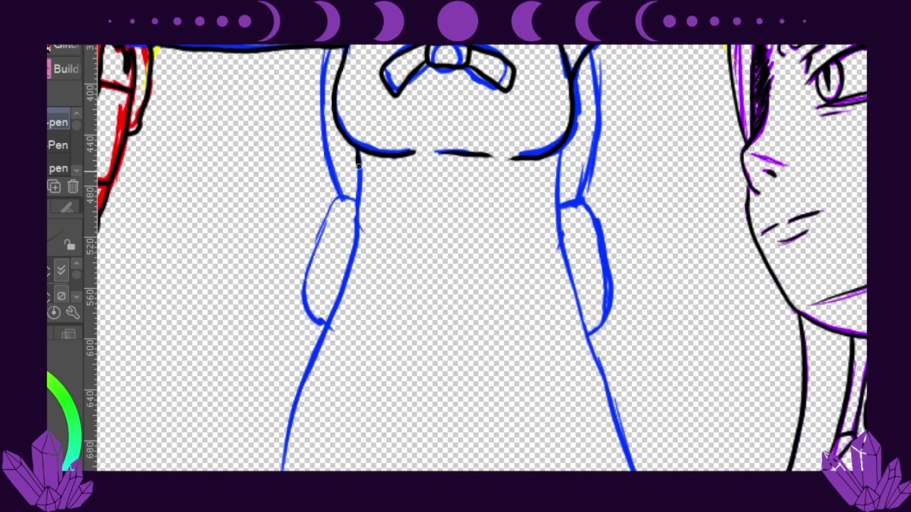
Step: Ink the puppeteer's waist and hips and the long rounded shapes hanging on both sides of the torso
drag(360, 154, 285, 470)
drag(560, 152, 631, 469)
drag(565, 202, 593, 332)
drag(356, 197, 325, 327)
drag(327, 47, 344, 195)
drag(593, 47, 586, 200)
scroll(475, 257, up, 8)
scroll(474, 190, up, 5)
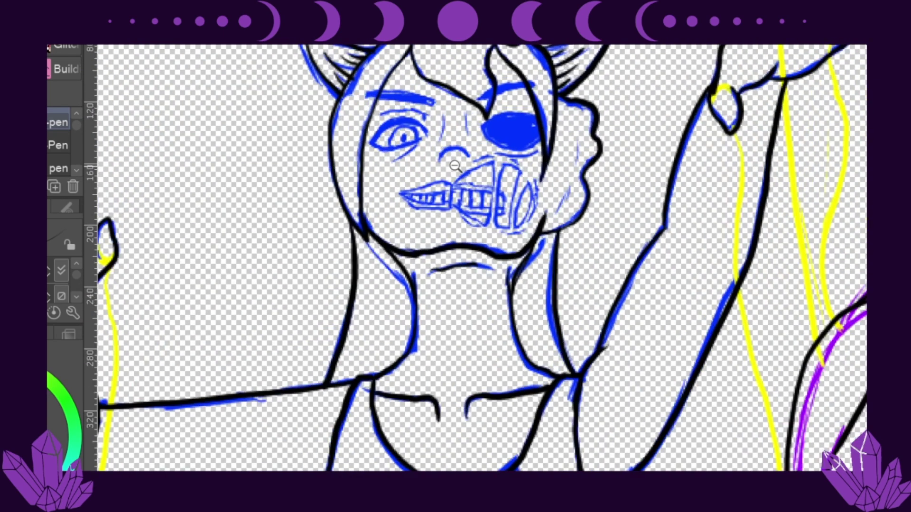
Step: Ink the puppeteer's nose and paint the hollow eye solid black with a curved line beneath it
drag(498, 104, 582, 83)
mouse_move(522, 123)
mouse_down()
mouse_move(560, 115)
mouse_move(510, 111)
mouse_up()
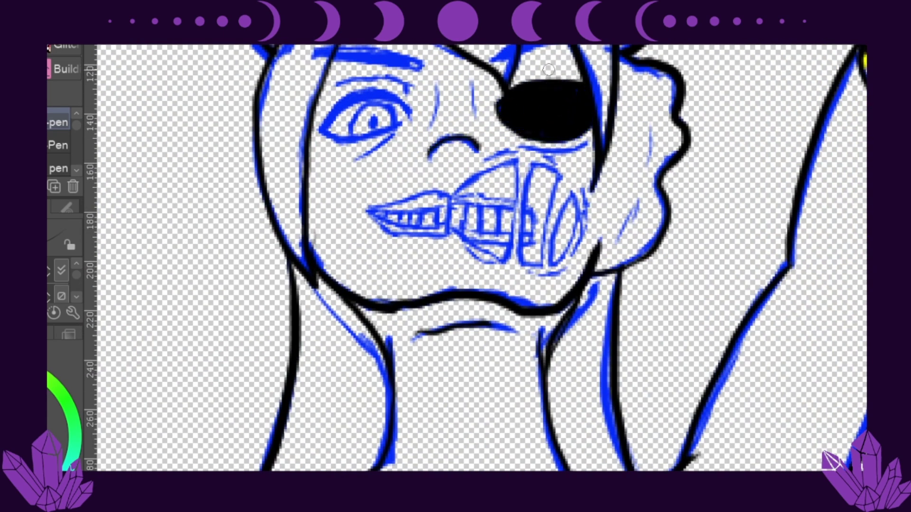
drag(522, 147, 584, 143)
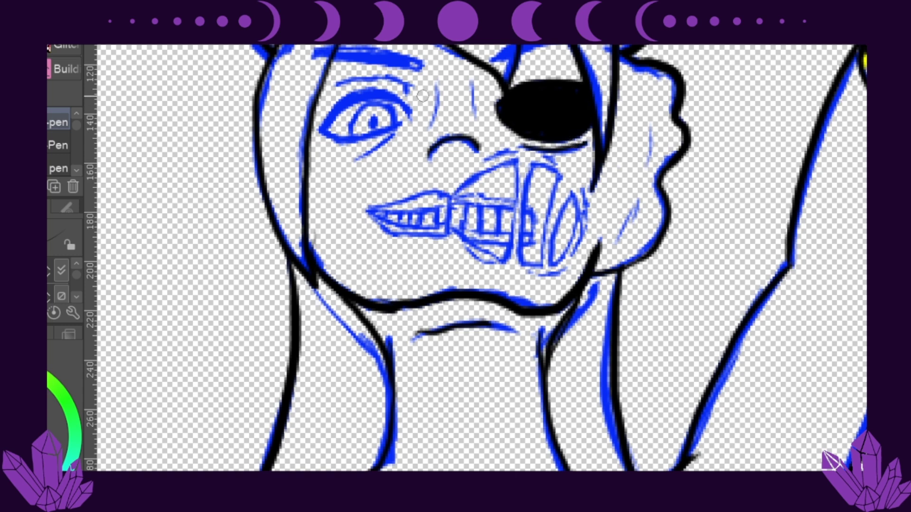
Step: Ink the puppeteer's open eye with iris and pupil, its eyebrow and the crease lines around the eye and brow
mouse_move(323, 129)
mouse_down()
mouse_move(409, 102)
mouse_move(408, 124)
mouse_up()
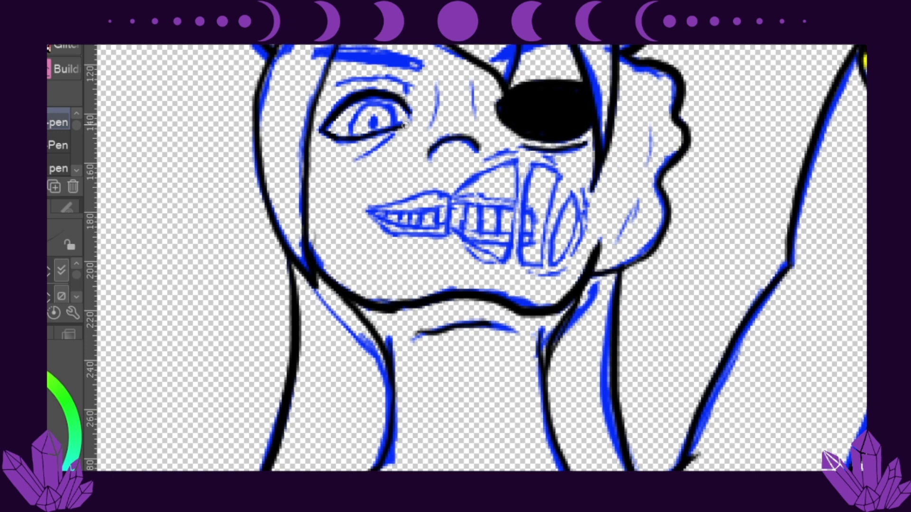
drag(434, 85, 431, 128)
drag(472, 85, 474, 119)
drag(361, 85, 413, 80)
drag(337, 53, 416, 64)
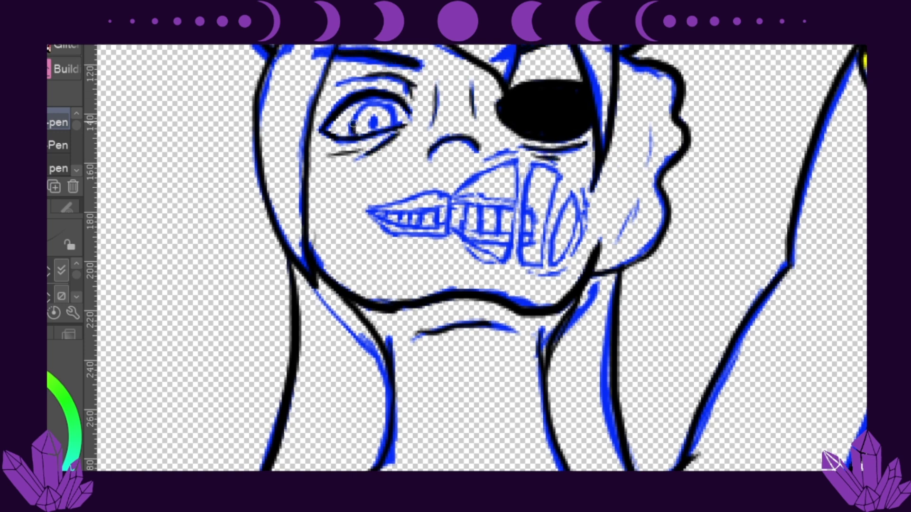
drag(355, 129, 357, 125)
drag(371, 116, 374, 128)
Step: Ink the puppeteer's lips and front teeth and the outline of the torn opening beside the mouth
mouse_move(452, 194)
mouse_down()
mouse_move(368, 211)
mouse_move(416, 237)
mouse_move(376, 218)
mouse_move(392, 224)
mouse_up()
drag(450, 204, 385, 221)
drag(450, 198, 515, 164)
drag(454, 223, 503, 261)
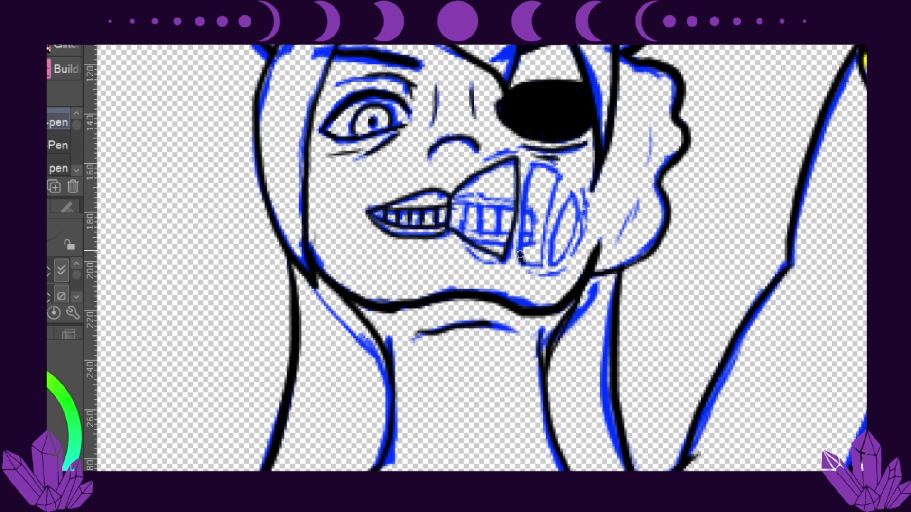
Step: Ink the remaining gaps in the puppeteer's torn cheek, the creases around them and the exposed teeth inside
drag(522, 168, 524, 265)
drag(569, 192, 553, 262)
drag(470, 251, 501, 267)
drag(455, 180, 513, 152)
drag(451, 196, 503, 197)
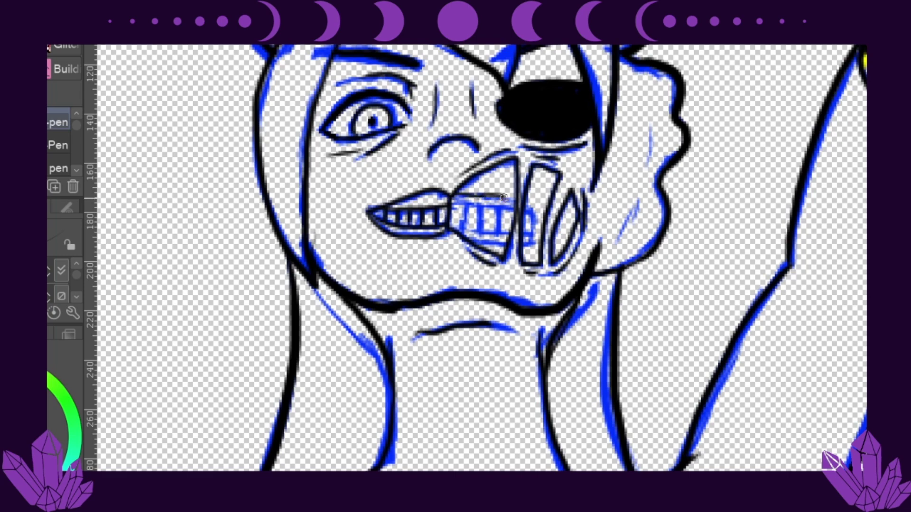
drag(456, 227, 510, 246)
drag(524, 211, 536, 218)
drag(524, 231, 534, 238)
drag(451, 201, 515, 211)
drag(460, 206, 461, 233)
drag(479, 209, 479, 230)
drag(501, 212, 501, 217)
Step: Ink the crease lines inside the wavy shape beside the puppeteer's head and hide the coloured sketch
drag(638, 100, 623, 185)
drag(645, 176, 622, 245)
drag(660, 86, 649, 142)
scroll(642, 178, down, 5)
key(ctrl+0)
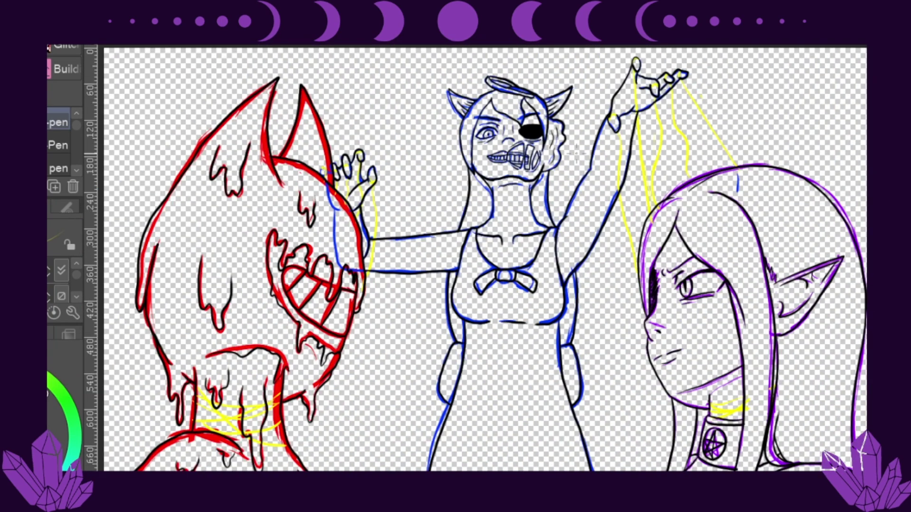
scroll(638, 91, up, 4)
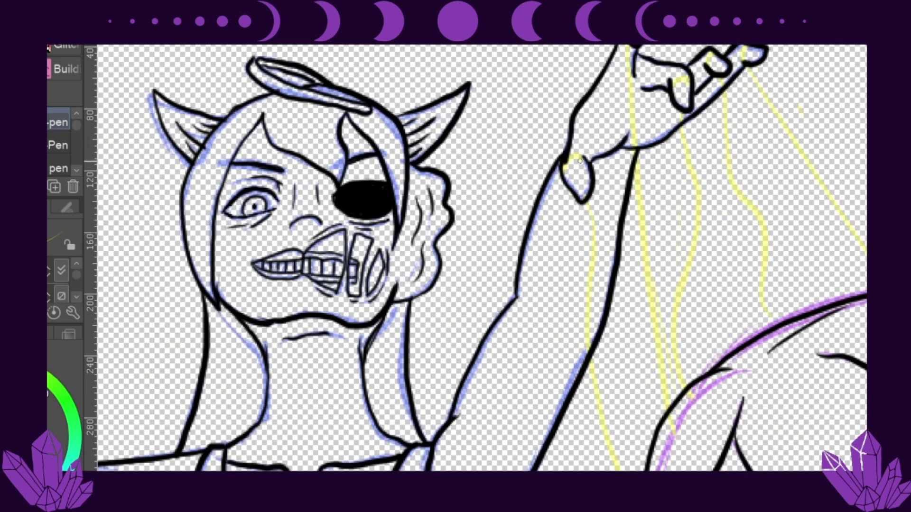
scroll(580, 152, down, 3)
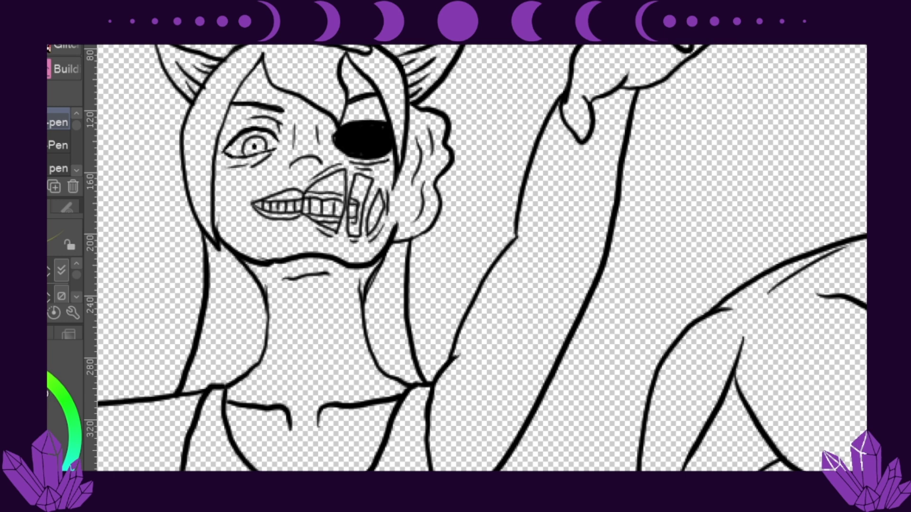
Step: Fill the pointed-eared figure's hair with bright blue and her skin with very light grey
scroll(474, 259, down, 4)
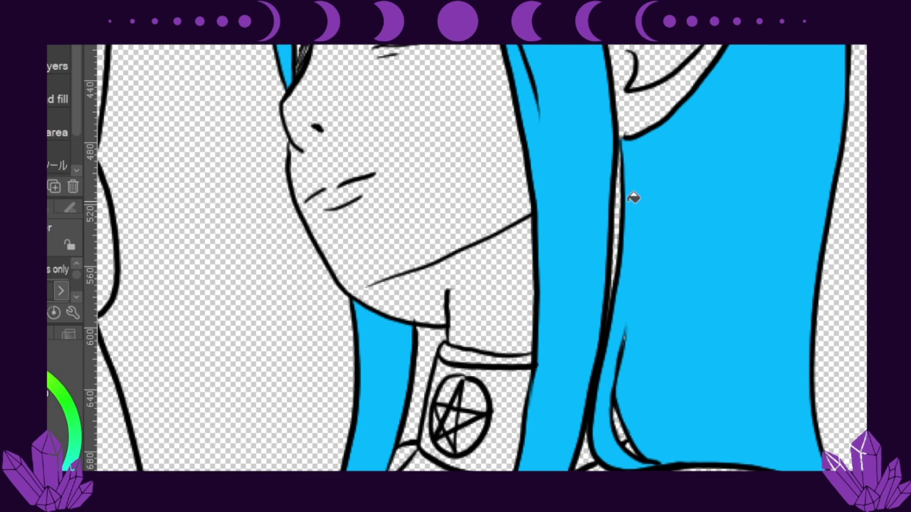
scroll(456, 259, up, 4)
key(p)
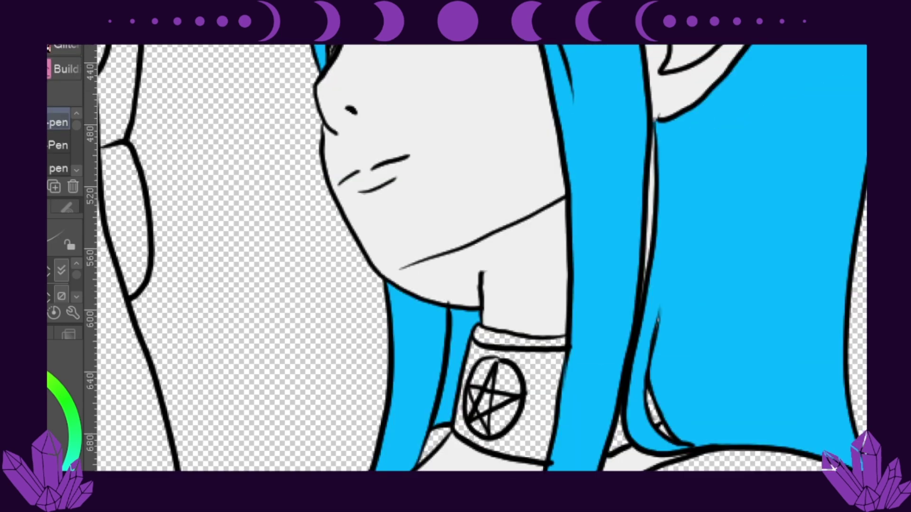
Step: Fill the pointed-eared figure's choker with near-black and its pentagram medallion with grey
key(g)
click(541, 403)
click(655, 412)
click(554, 338)
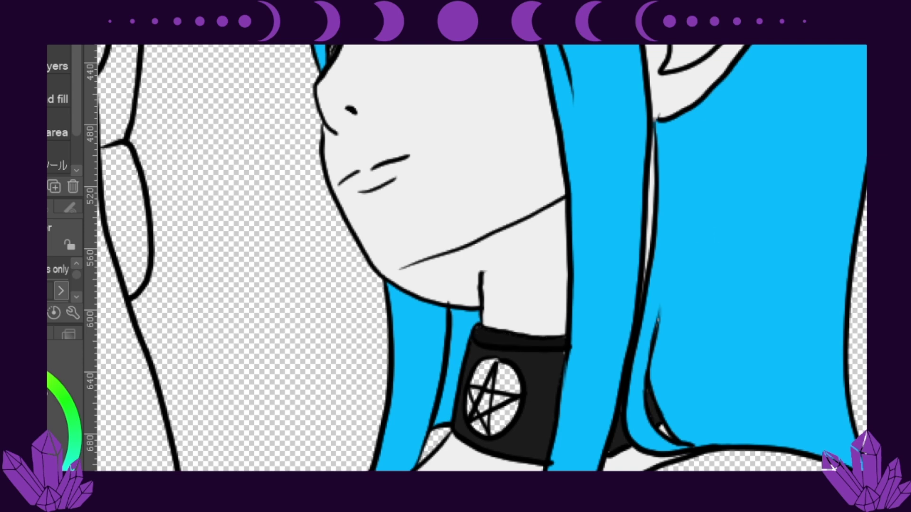
click(495, 394)
key(ctrl+z)
click(496, 394)
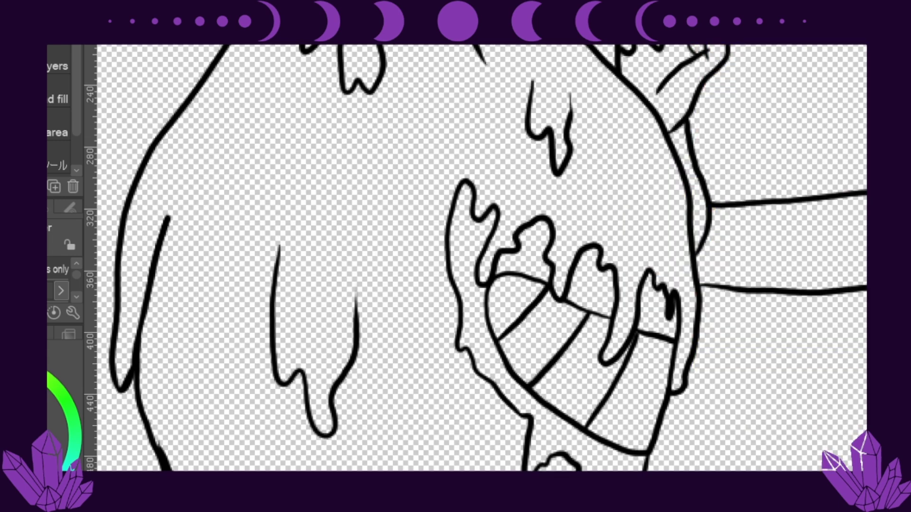
Step: Fill the dripping creature's face areas around the teeth with yellow-orange
click(522, 251)
click(591, 285)
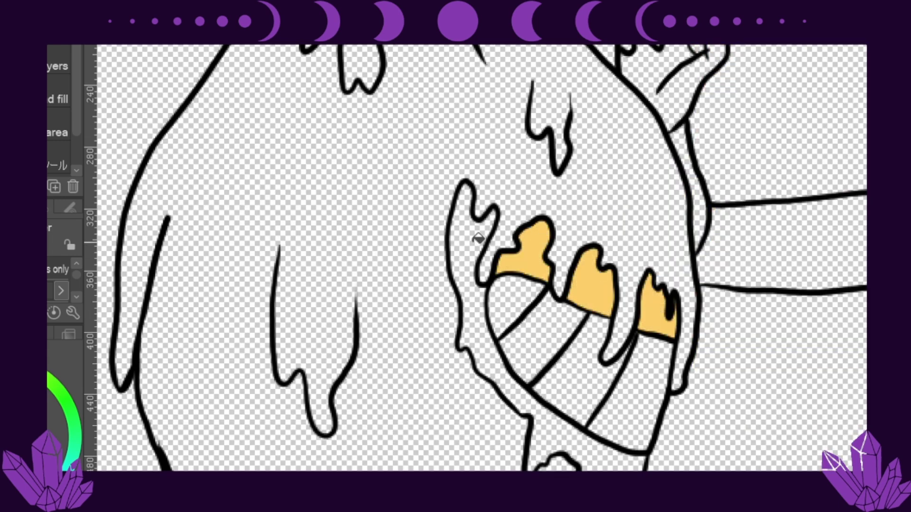
click(465, 228)
Step: Fill the puppeteer's arms, hands, face, neck, horns and the wavy shape beside the head with yellow-orange
drag(593, 332, 446, 280)
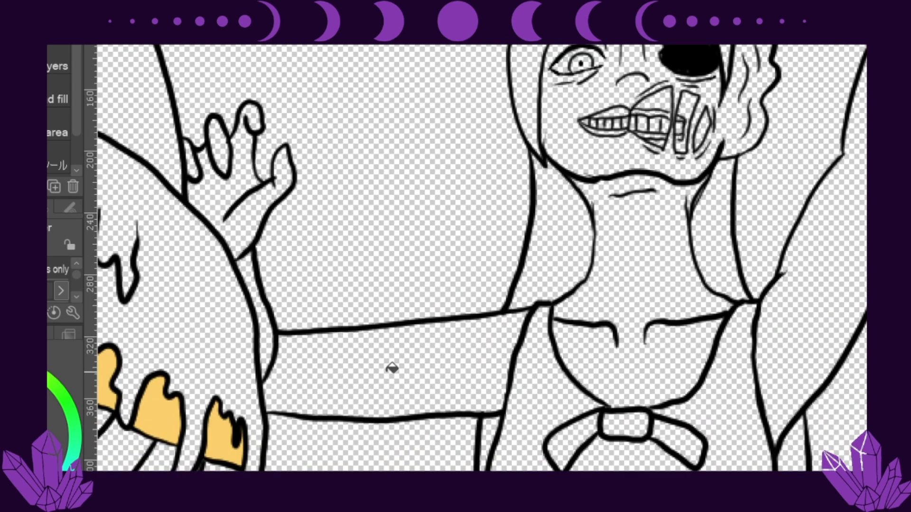
click(390, 369)
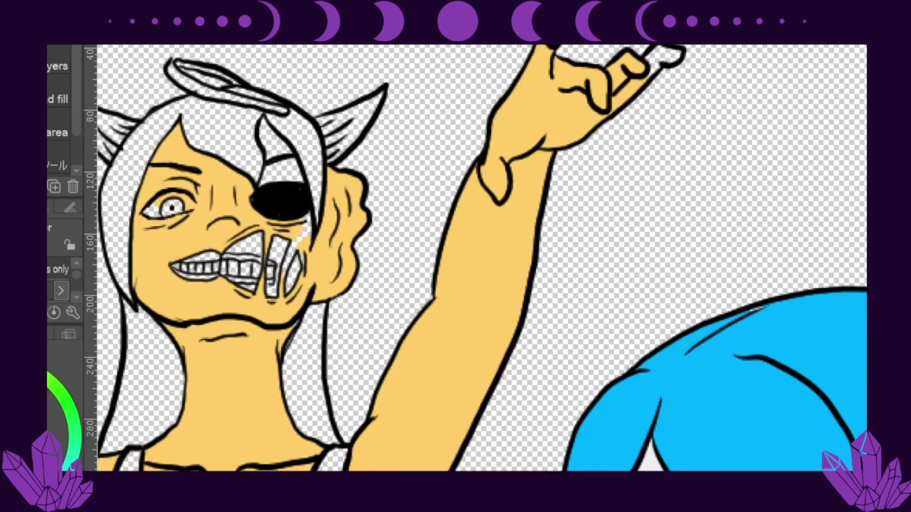
drag(655, 38, 721, 71)
click(413, 157)
click(171, 157)
click(342, 199)
click(375, 250)
click(371, 285)
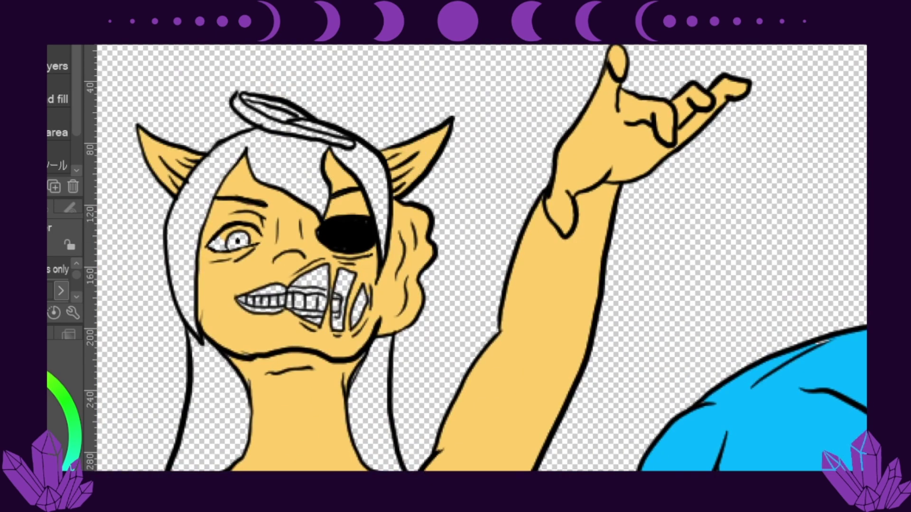
Step: Colour the puppeteer's eye white and teeth pale cream, the iris yellow and the lips brown
key(p)
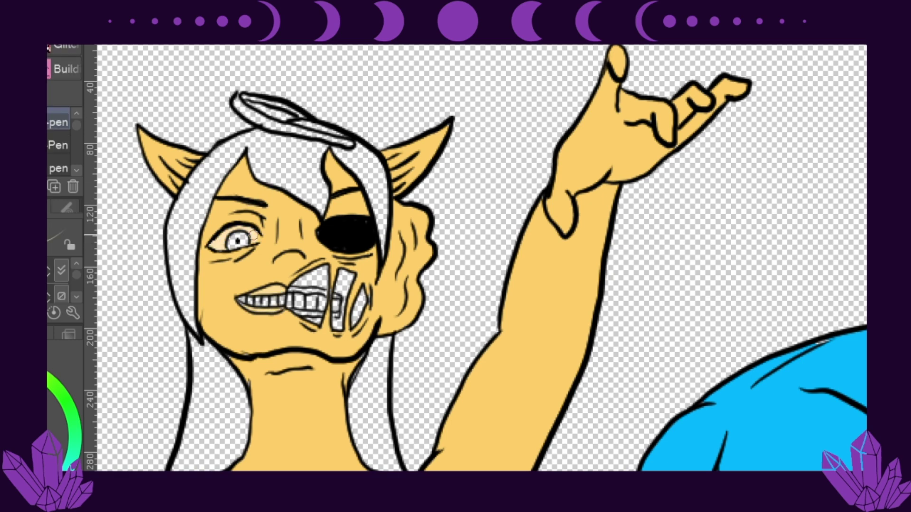
key(g)
click(239, 238)
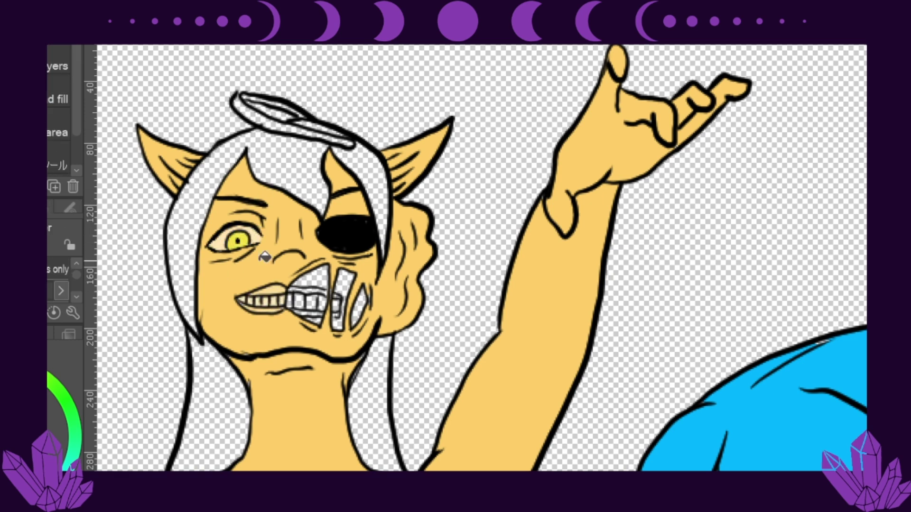
click(268, 290)
click(262, 309)
click(289, 298)
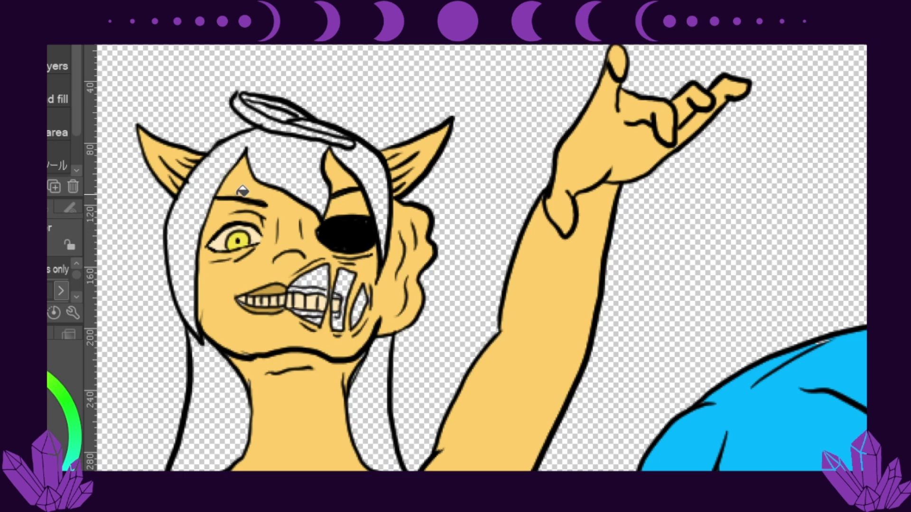
Step: Fill the puppeteer's halo with the iris yellow and her hair with near-black
alt+click(249, 239)
click(302, 103)
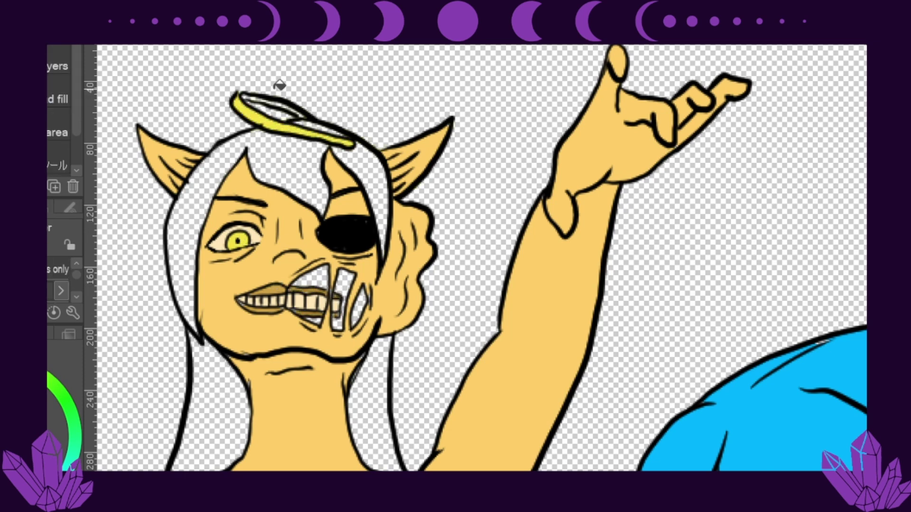
click(323, 164)
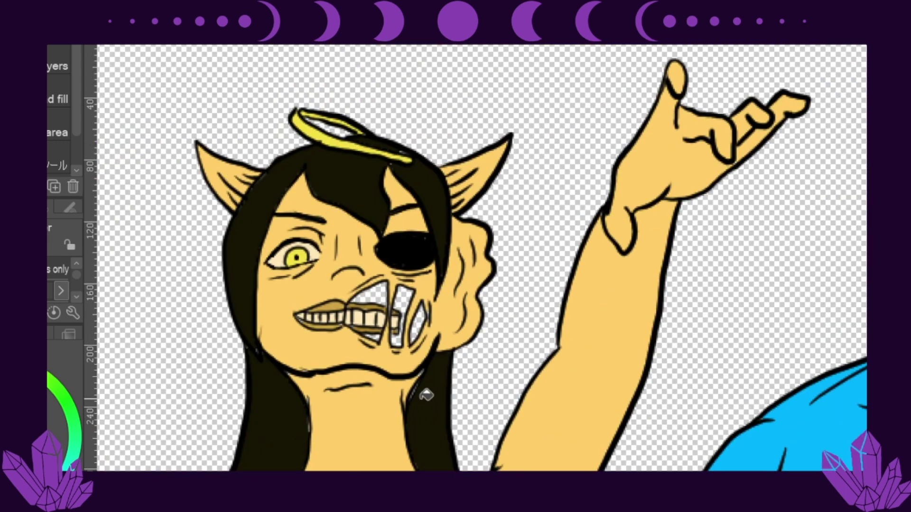
key(p)
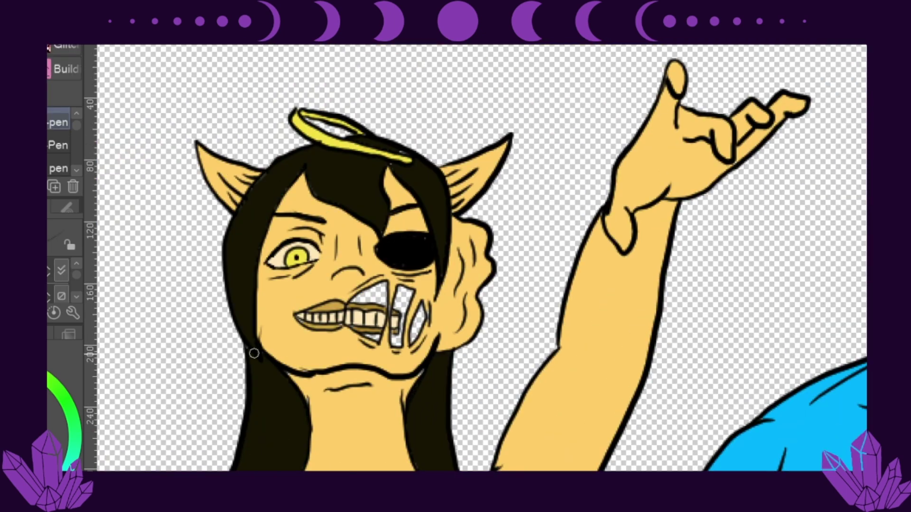
Step: Fill the openings in the puppeteer's torn cheek with black, touching up the small gaps with the pen
key(g)
click(404, 313)
click(375, 295)
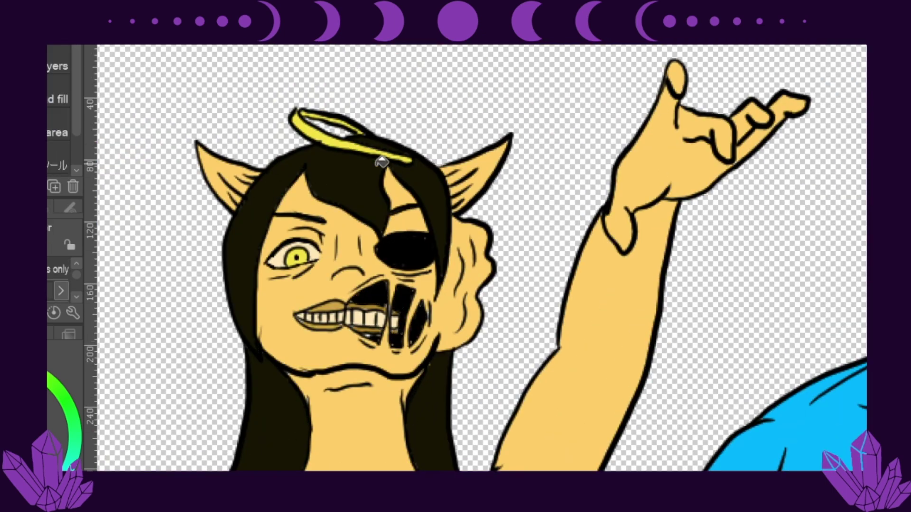
key(p)
drag(384, 290, 377, 338)
Step: Fill the puppeteer's dress with brown and the chest bow with tan
scroll(376, 338, down, 10)
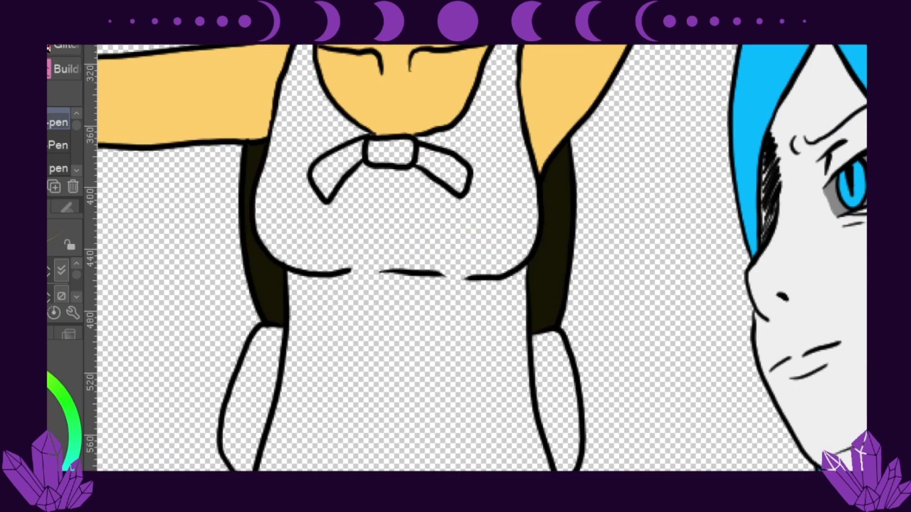
key(g)
click(464, 159)
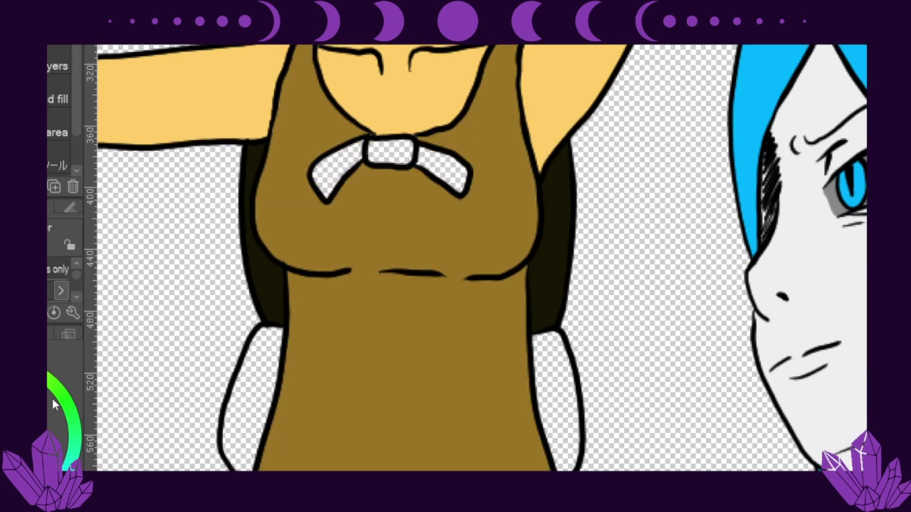
click(332, 176)
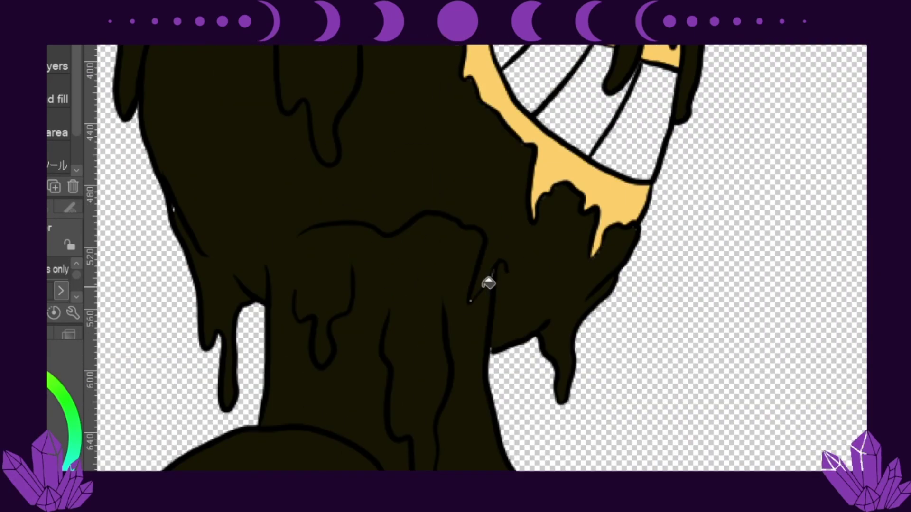
Step: Fill the dripping creature's head and body with near-black and its teeth with pale cream
key(p)
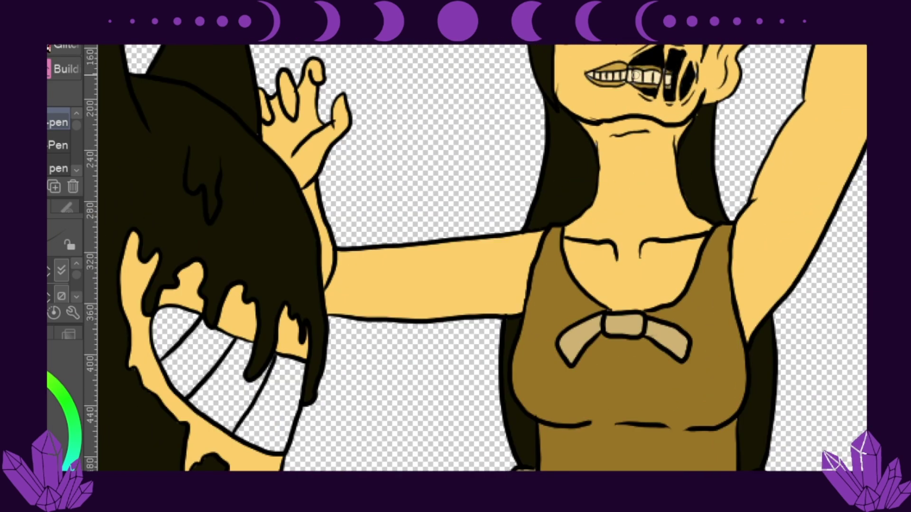
key(g)
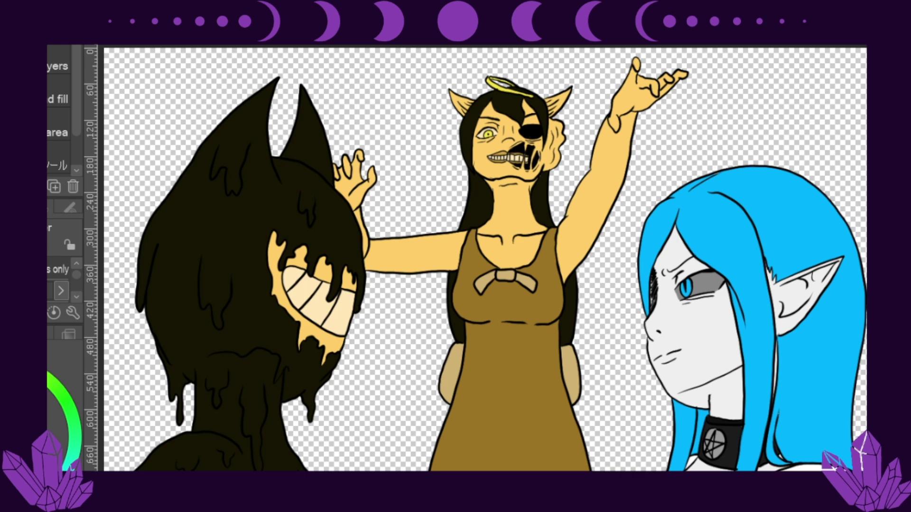
Step: Select the puppeteer's dress and paint it near-black from the chest down with a splashy ink edge
key(p)
click(493, 325)
key(b)
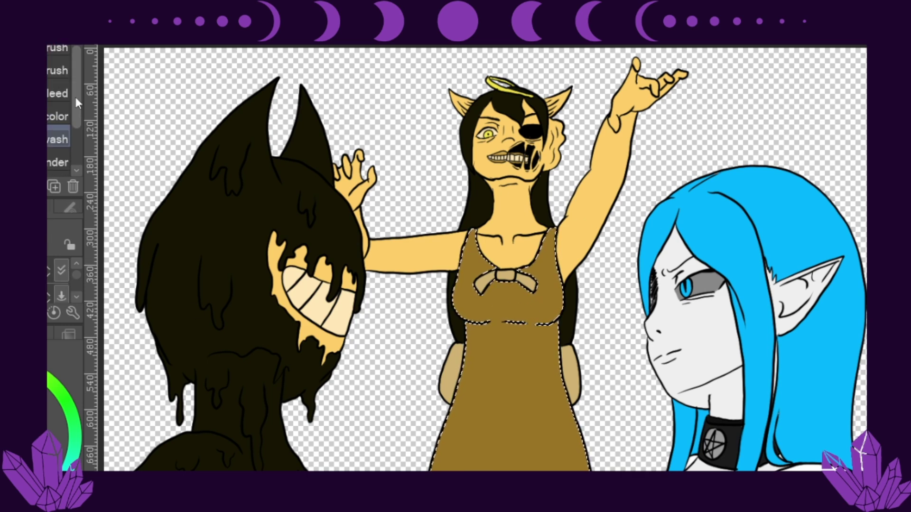
key(b)
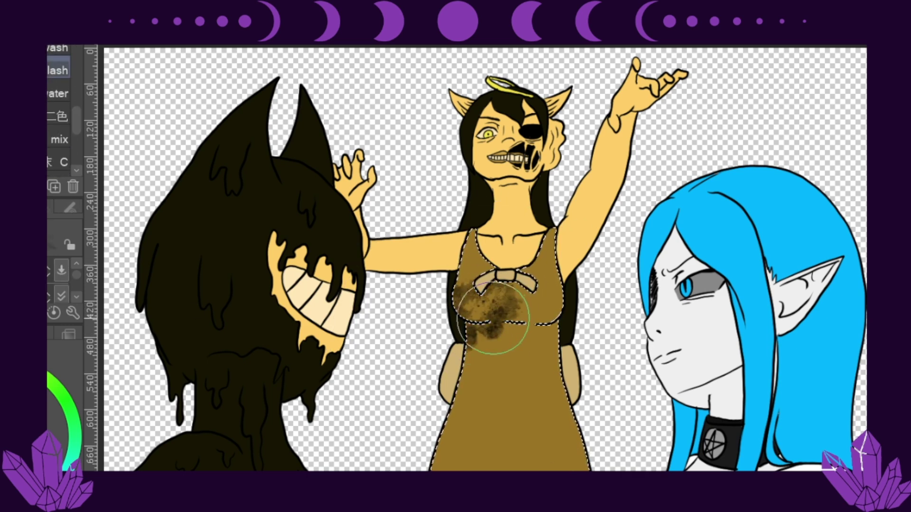
mouse_move(558, 304)
mouse_down()
mouse_move(475, 309)
mouse_move(546, 308)
mouse_move(503, 332)
mouse_move(477, 294)
mouse_move(503, 361)
mouse_move(546, 408)
mouse_up()
key(p)
Step: Select the puppeteer's arms and hands and paint them near-black with splashed ink edges on the upper arms
key(w)
click(659, 76)
click(660, 79)
click(356, 168)
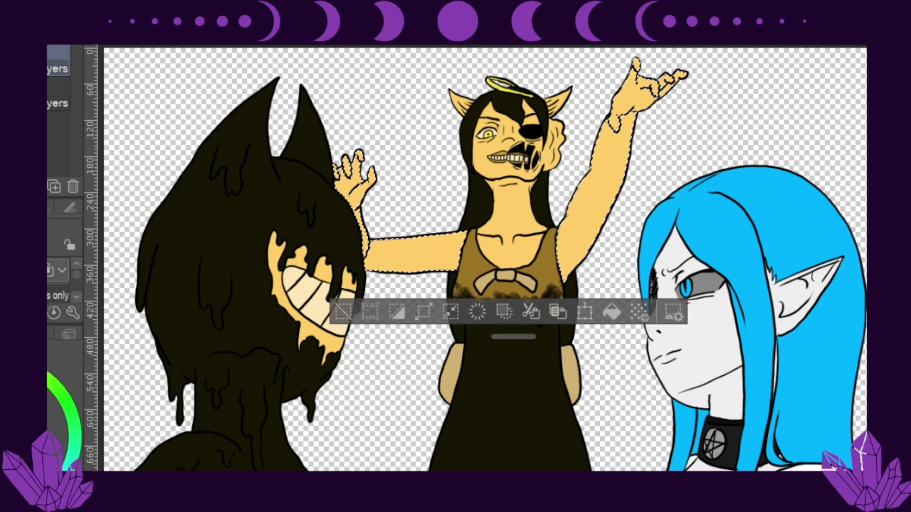
key(b)
mouse_move(428, 247)
mouse_down()
mouse_move(380, 261)
mouse_move(374, 275)
mouse_move(418, 259)
mouse_up()
mouse_move(593, 218)
mouse_down()
mouse_move(579, 176)
mouse_move(591, 237)
mouse_move(608, 142)
mouse_move(664, 76)
mouse_up()
key(p)
drag(360, 170, 351, 204)
key(ctrl+d)
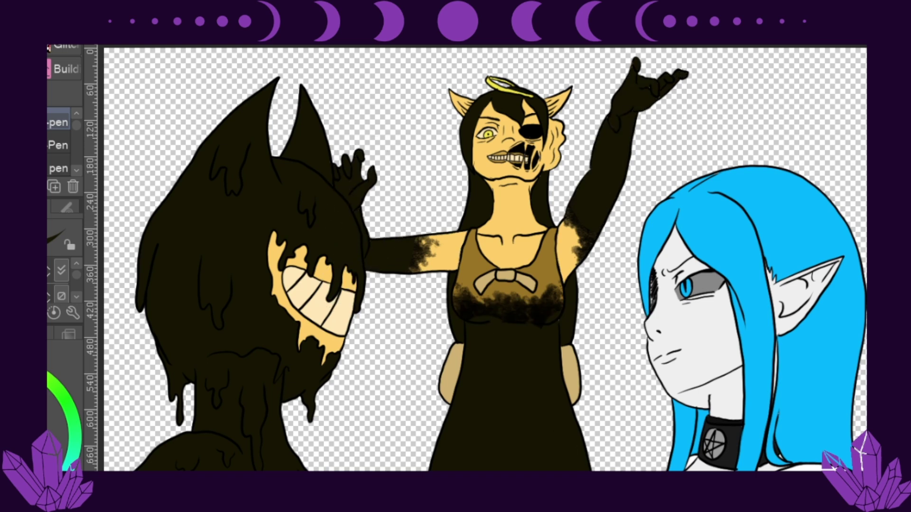
Step: Select the puppeteer's face and neck skin and dab black ink splashes on the cheek, chin and neck
key(w)
click(512, 218)
key(b)
mouse_move(493, 189)
mouse_down()
mouse_move(522, 180)
mouse_move(531, 189)
mouse_move(498, 194)
mouse_up()
key(ctrl+d)
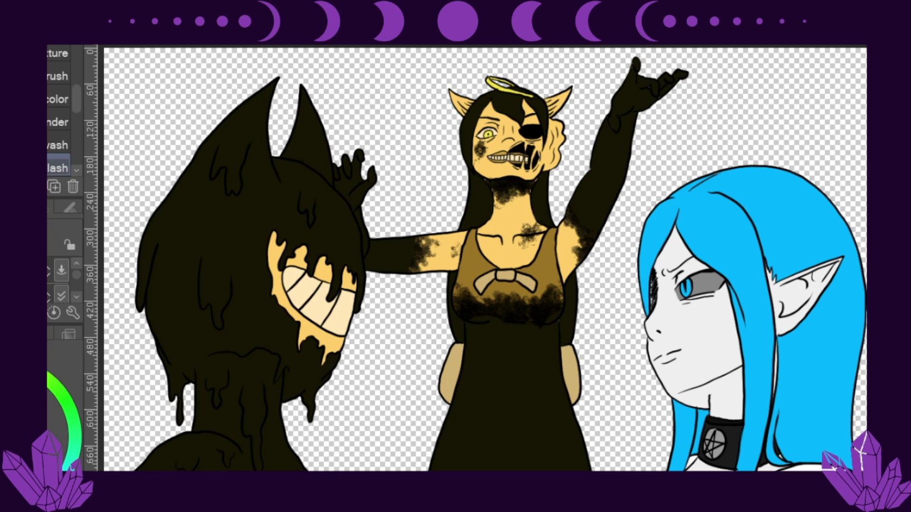
key(p)
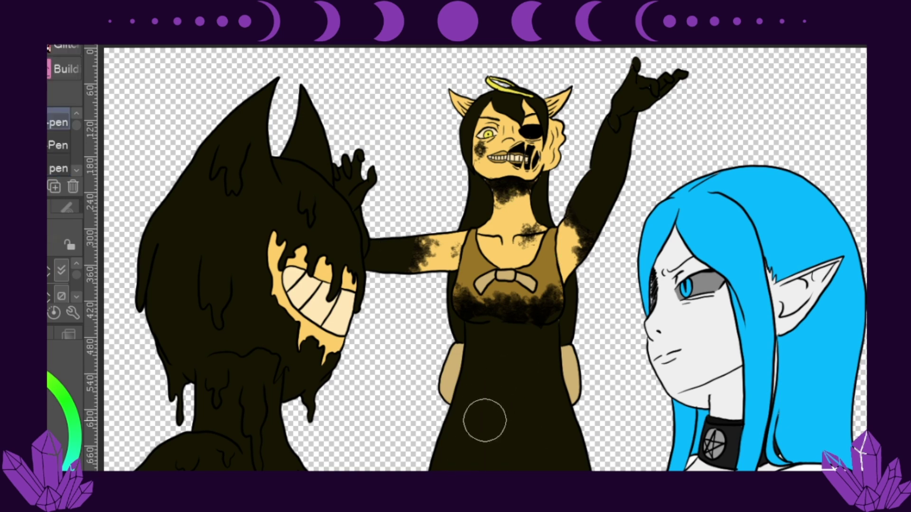
Step: Airbrush soft grey highlights onto the puppeteer's black dress, both ink-covered arms and her hands
key(b)
key(w)
click(566, 346)
key(p)
key(b)
drag(421, 399, 455, 308)
mouse_move(570, 427)
mouse_down()
mouse_move(513, 283)
mouse_move(519, 448)
mouse_up()
key(ctrl+d)
mouse_move(590, 255)
mouse_down()
mouse_move(631, 117)
mouse_move(579, 200)
mouse_up()
drag(417, 240, 360, 237)
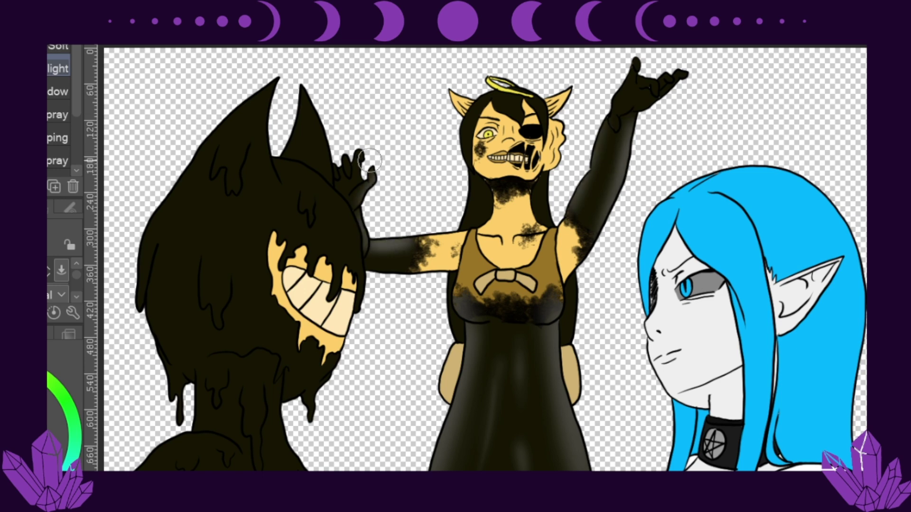
Step: Airbrush soft grey highlights onto the puppeteer's long black hair and fringe
scroll(522, 183, up, 2)
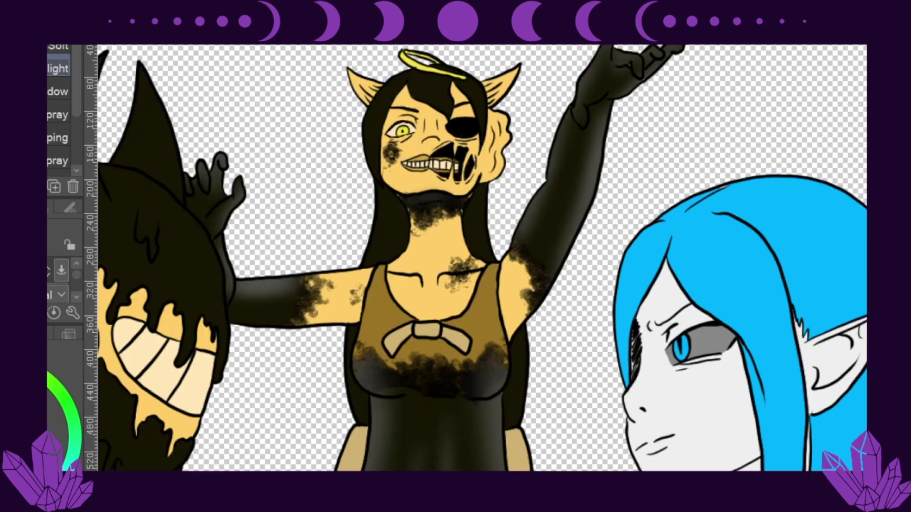
mouse_move(359, 73)
mouse_down()
mouse_move(375, 142)
mouse_move(374, 256)
mouse_move(351, 418)
mouse_up()
mouse_move(522, 342)
mouse_down()
mouse_move(522, 423)
mouse_move(522, 342)
mouse_up()
mouse_move(482, 261)
mouse_down()
mouse_move(480, 94)
mouse_move(453, 114)
mouse_move(411, 111)
mouse_up()
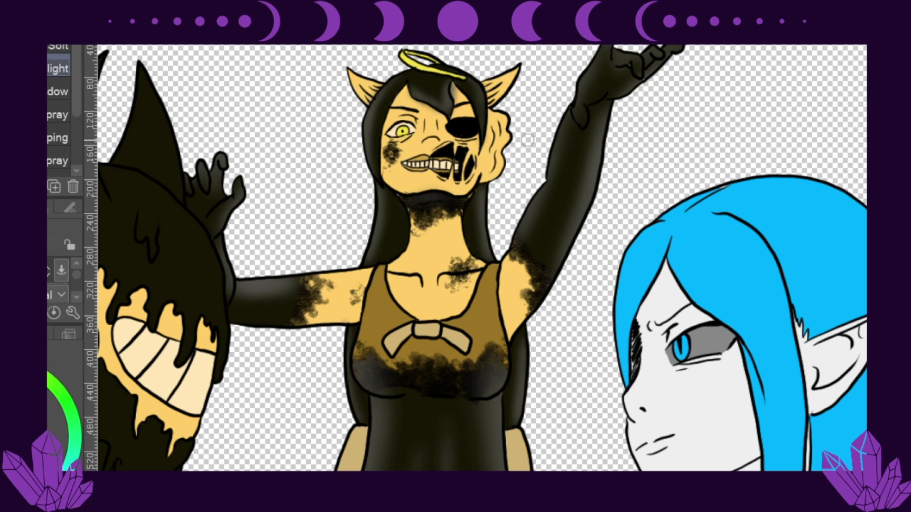
Step: Select the skin of the puppeteer's neck and chest and paint a darker tan shadow over it
key(p)
drag(467, 117, 453, 85)
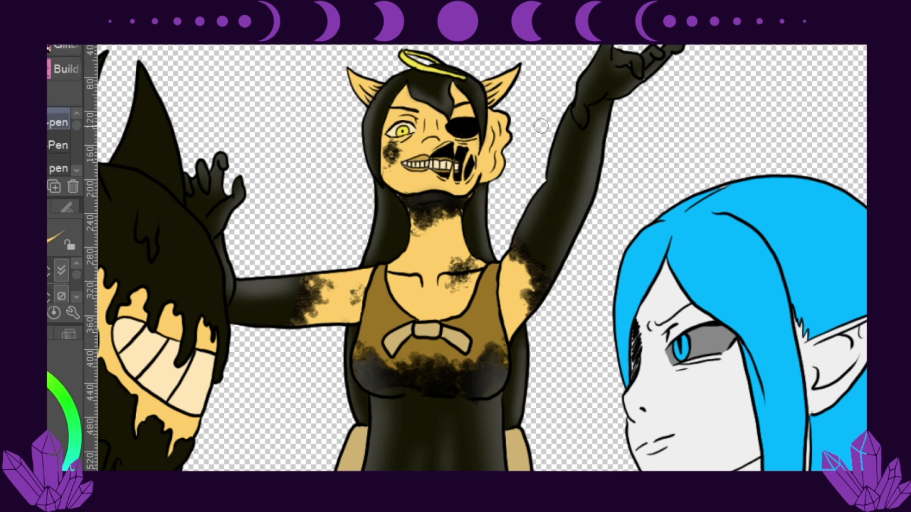
key(g)
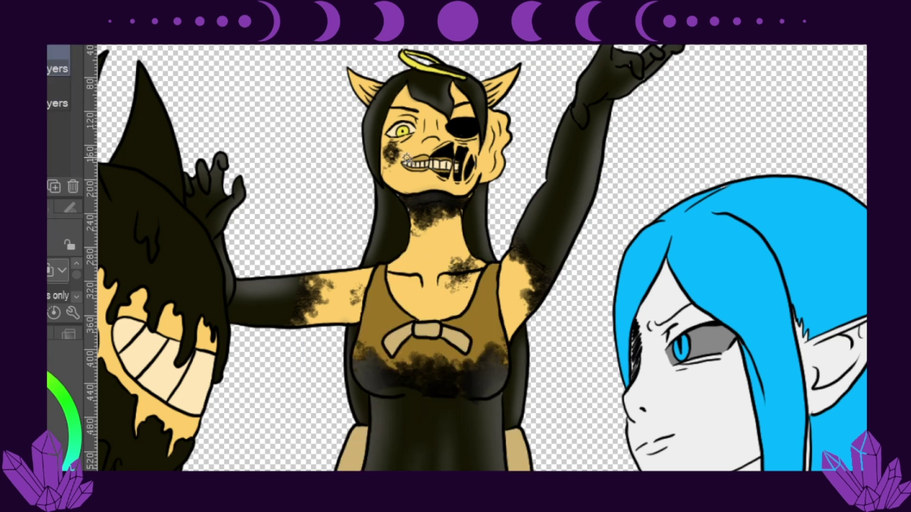
key(b)
key(g)
click(440, 239)
key(p)
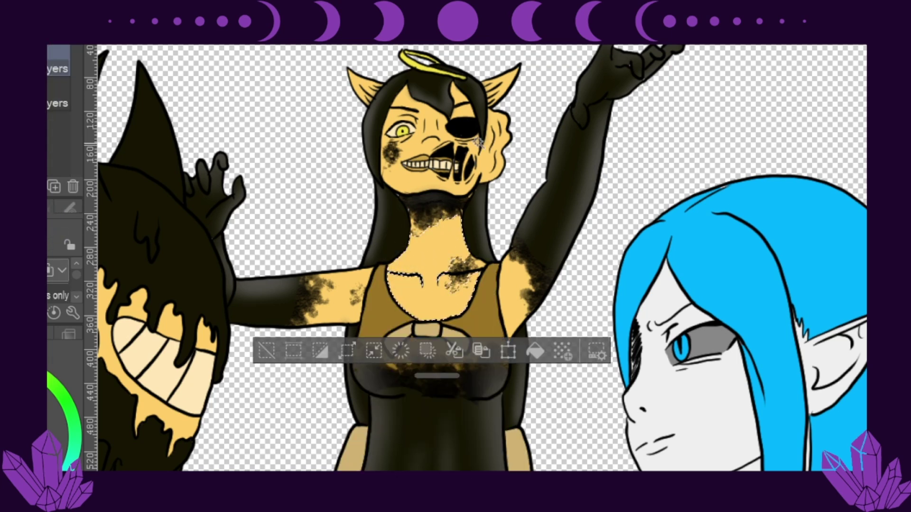
mouse_move(404, 275)
mouse_down()
mouse_move(446, 285)
mouse_move(427, 237)
mouse_move(404, 297)
mouse_up()
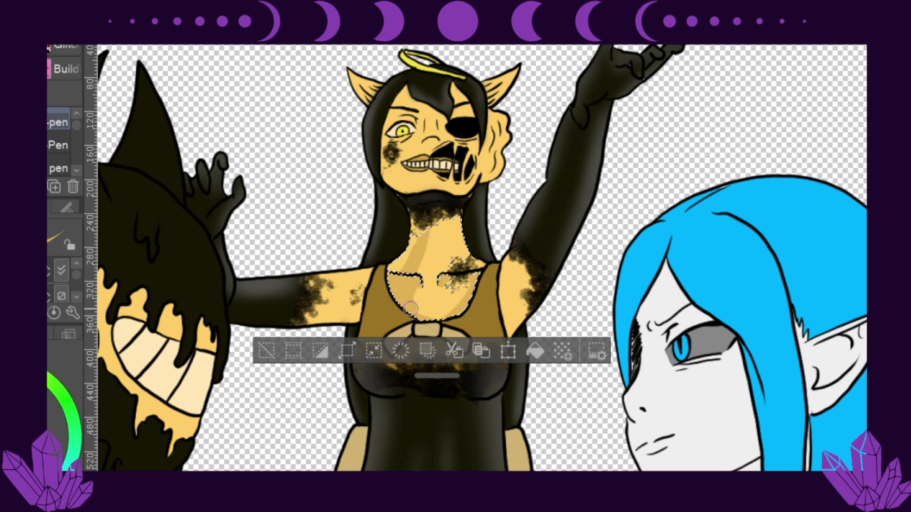
key(ctrl+d)
Step: Select the bare skin of the puppeteer's upper arms and paint darker tan shadows on both
key(g)
click(332, 304)
key(p)
key(g)
click(518, 300)
key(p)
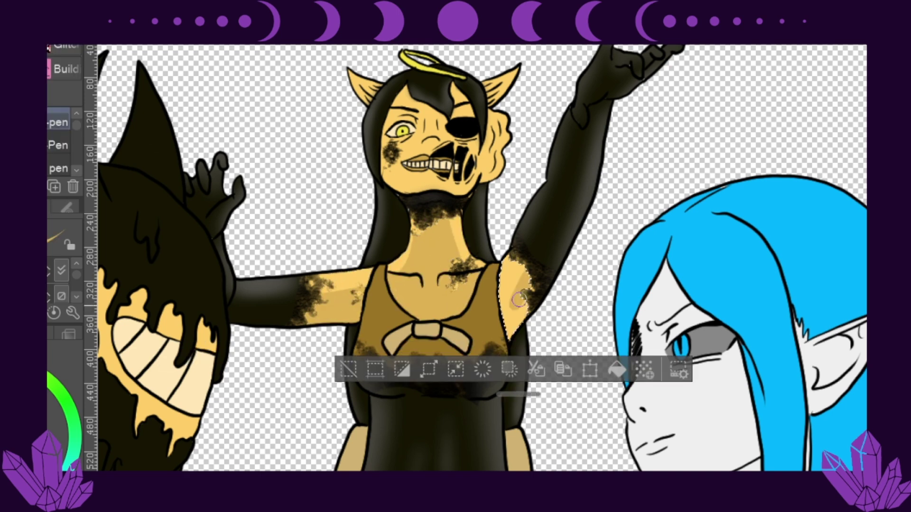
key(ctrl+d)
Step: Select the puppeteer's face skin and paint darker tan shadows beneath the hair and across the face
key(g)
click(423, 138)
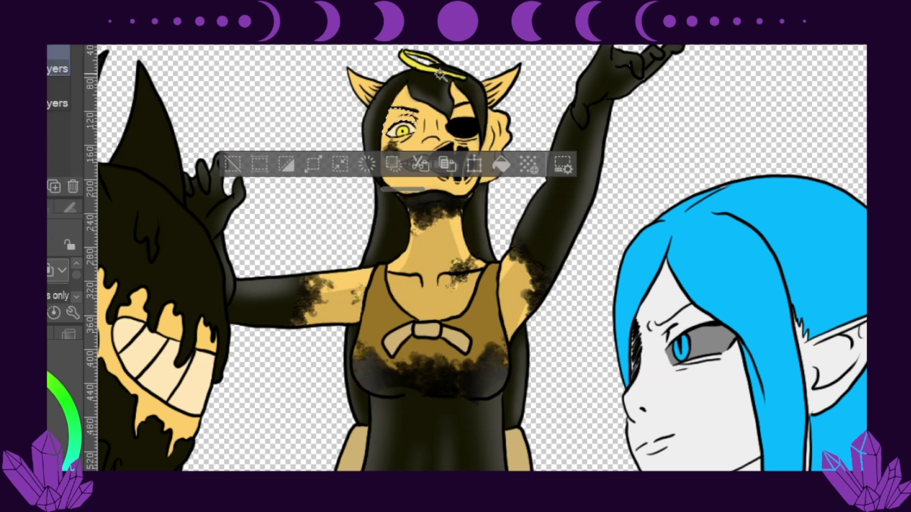
click(455, 137)
key(p)
mouse_move(427, 119)
mouse_down()
mouse_move(457, 135)
mouse_move(418, 124)
mouse_move(427, 109)
mouse_move(455, 125)
mouse_move(474, 120)
mouse_move(466, 139)
mouse_up()
key(ctrl+d)
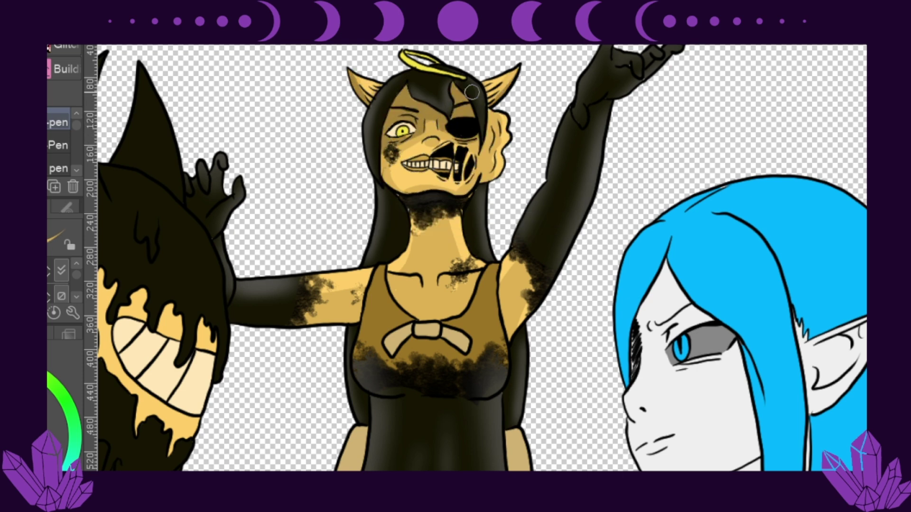
mouse_move(427, 214)
mouse_down()
mouse_move(408, 304)
mouse_move(449, 216)
mouse_up()
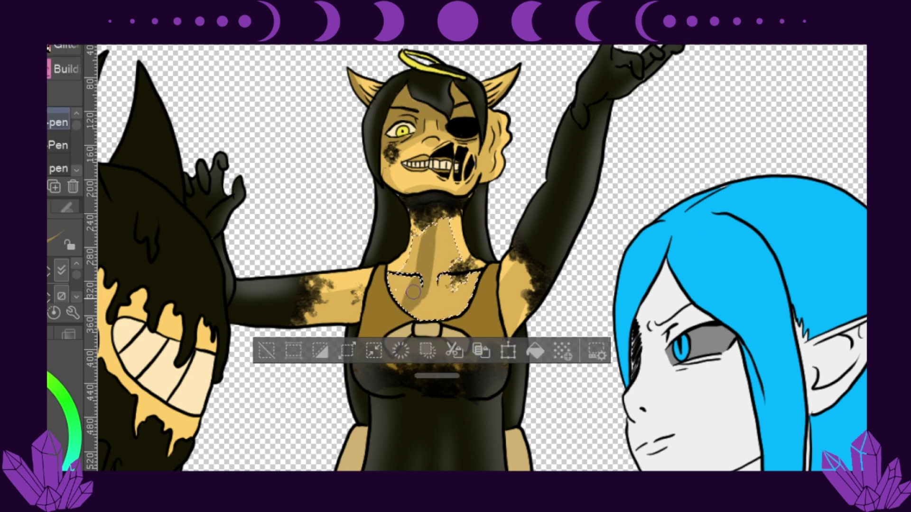
drag(441, 310, 403, 272)
key(ctrl+d)
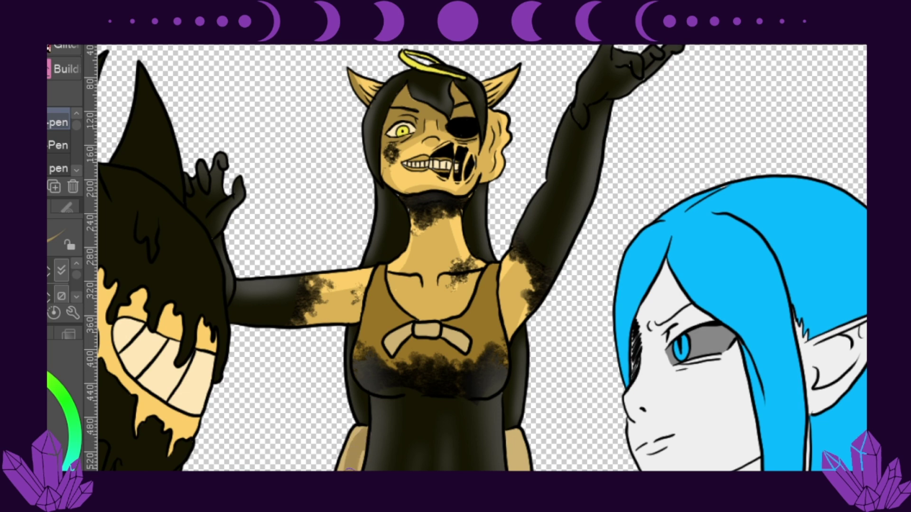
Step: Shade the beige loops beside the puppeteer's skirt and the bow on her chest with darker tan
key(w)
click(358, 441)
key(p)
drag(364, 452, 515, 451)
mouse_move(386, 339)
mouse_down()
mouse_move(467, 342)
mouse_move(418, 334)
mouse_up()
Step: Select the brown bodice of the puppeteer's dress and paint a darker brown shadow over it
key(w)
click(488, 312)
key(p)
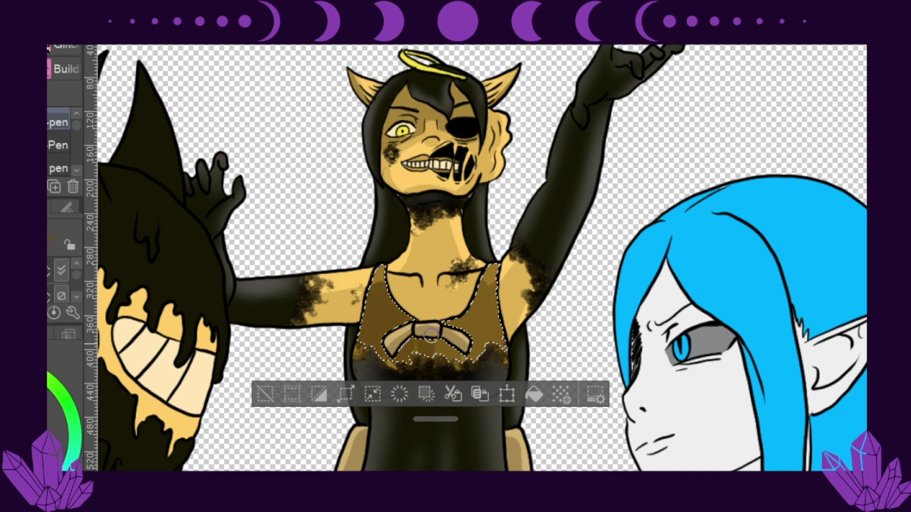
click(274, 393)
Step: Airbrush soft grey highlights along the left edge of the dripping creature's head and onto its neck and shoulder
alt+click(499, 179)
scroll(500, 179, up, 3)
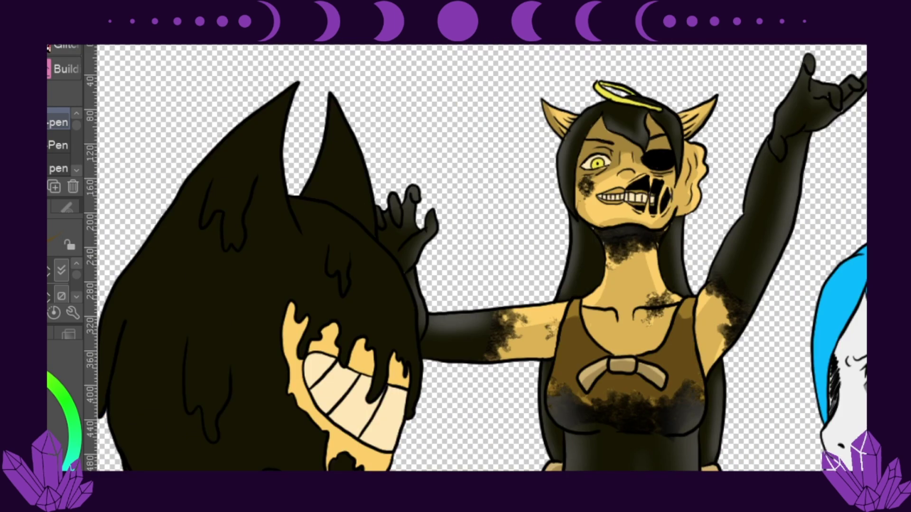
key(b)
mouse_move(110, 273)
mouse_down()
mouse_move(169, 393)
mouse_move(149, 368)
mouse_move(193, 386)
mouse_move(174, 463)
mouse_up()
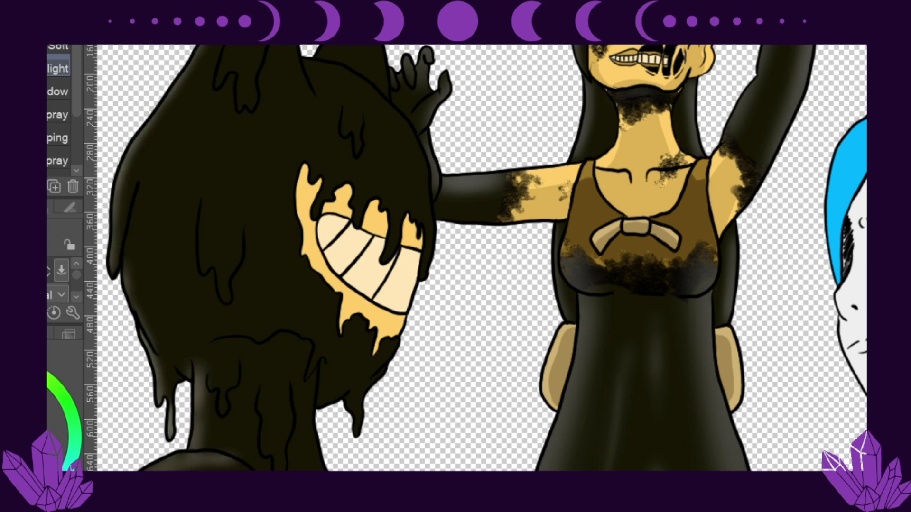
scroll(173, 463, down, 5)
mouse_move(356, 417)
mouse_down()
mouse_move(318, 305)
mouse_move(370, 265)
mouse_up()
Step: Airbrush soft grey highlights onto the dripping creature's horns, ink drips, upper head and lower neck
scroll(424, 220, up, 7)
mouse_move(424, 219)
mouse_down()
mouse_move(342, 142)
mouse_move(294, 76)
mouse_move(234, 146)
mouse_move(237, 171)
mouse_up()
mouse_move(311, 292)
mouse_down()
mouse_move(355, 204)
mouse_move(420, 235)
mouse_up()
mouse_move(346, 415)
mouse_down()
mouse_move(314, 425)
mouse_move(261, 409)
mouse_move(214, 380)
mouse_move(225, 353)
mouse_move(170, 363)
mouse_up()
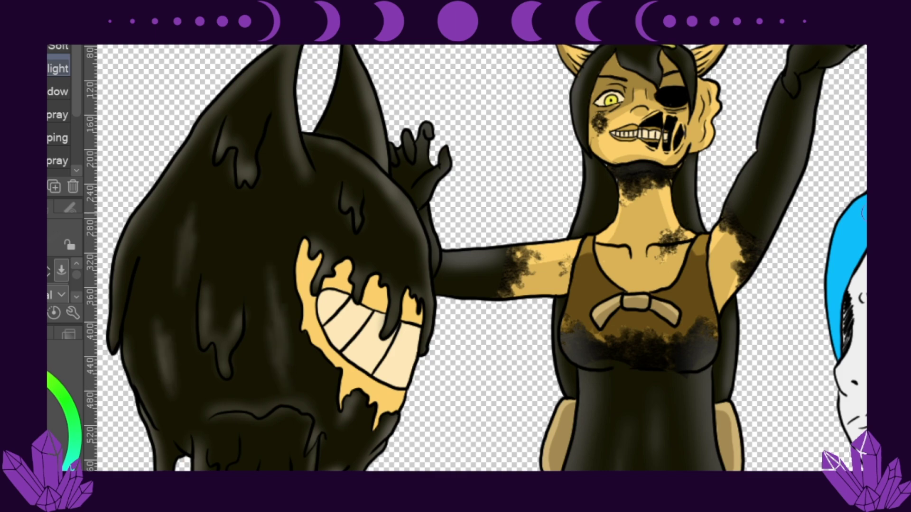
scroll(265, 285, down, 5)
mouse_move(260, 278)
mouse_down()
mouse_move(185, 366)
mouse_move(324, 404)
mouse_up()
scroll(324, 404, up, 5)
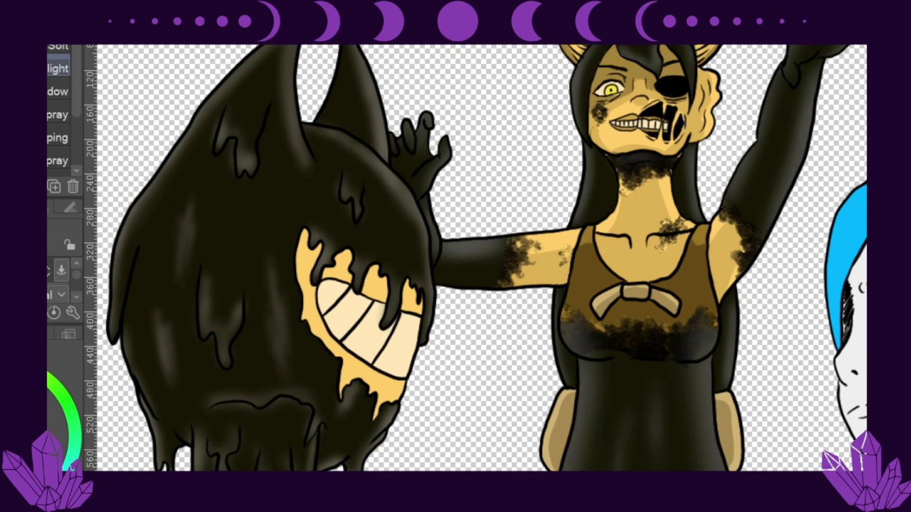
Step: Shade the dripping creature's yellow mouth area and cream teeth with darker tan, leaving the right side lit
key(p)
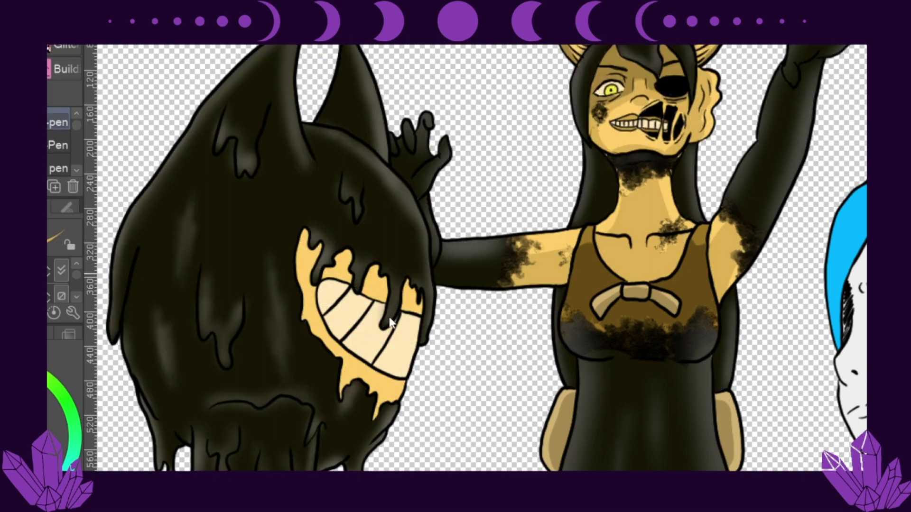
mouse_move(368, 313)
mouse_down()
mouse_move(313, 265)
mouse_move(295, 325)
mouse_move(308, 256)
mouse_up()
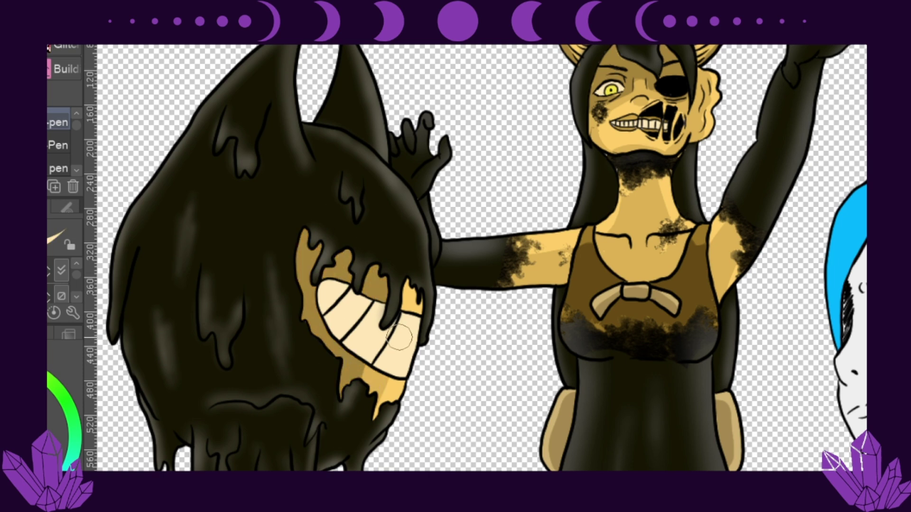
mouse_move(332, 294)
mouse_down()
mouse_move(361, 341)
mouse_move(385, 308)
mouse_up()
key(ctrl+d)
scroll(271, 319, down, 1)
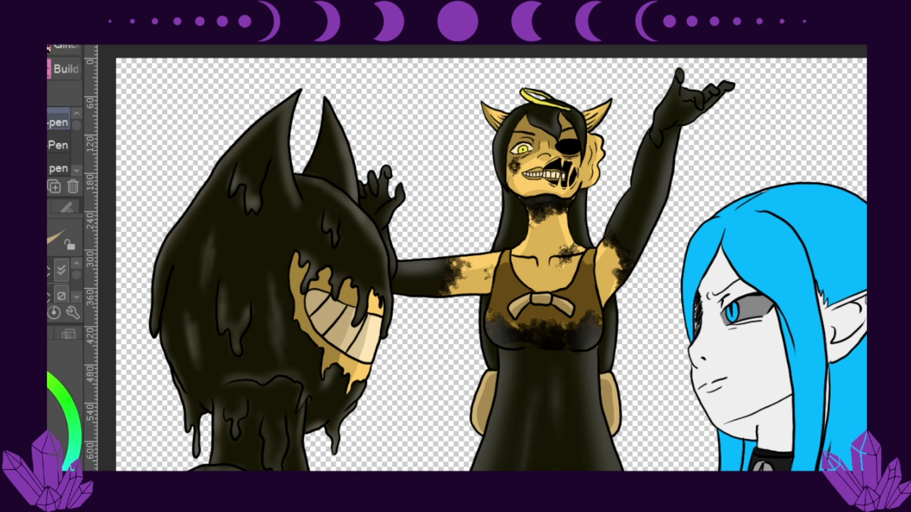
Step: Select the pointed-eared figure's blue hair and paint a darker blue shadow, leaving a bright outer rim
drag(759, 333, 657, 290)
key(w)
click(689, 209)
key(b)
mouse_move(710, 351)
mouse_down()
mouse_move(698, 257)
mouse_move(603, 228)
mouse_move(759, 190)
mouse_move(741, 294)
mouse_move(651, 366)
mouse_up()
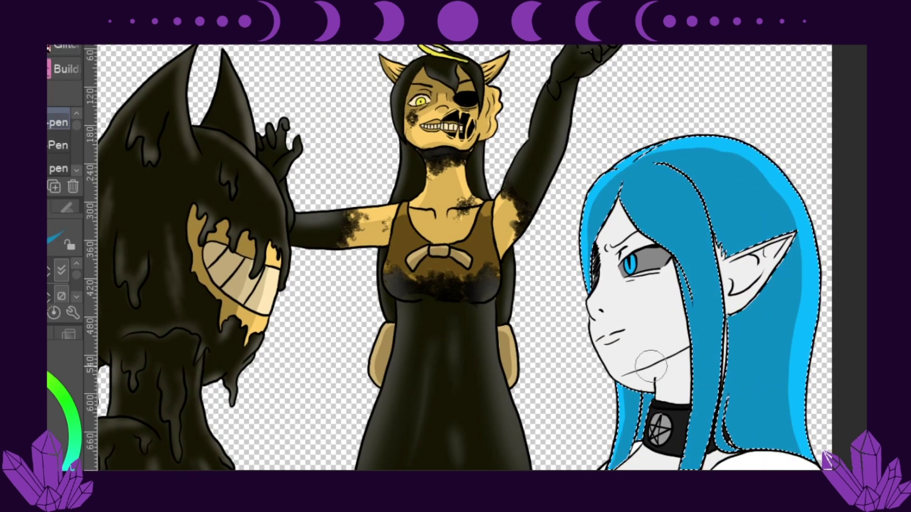
Step: Shade the pointed-eared figure's face, ear, neck and shoulders in darker grey, along with the eye and collar emblem
key(w)
click(648, 374)
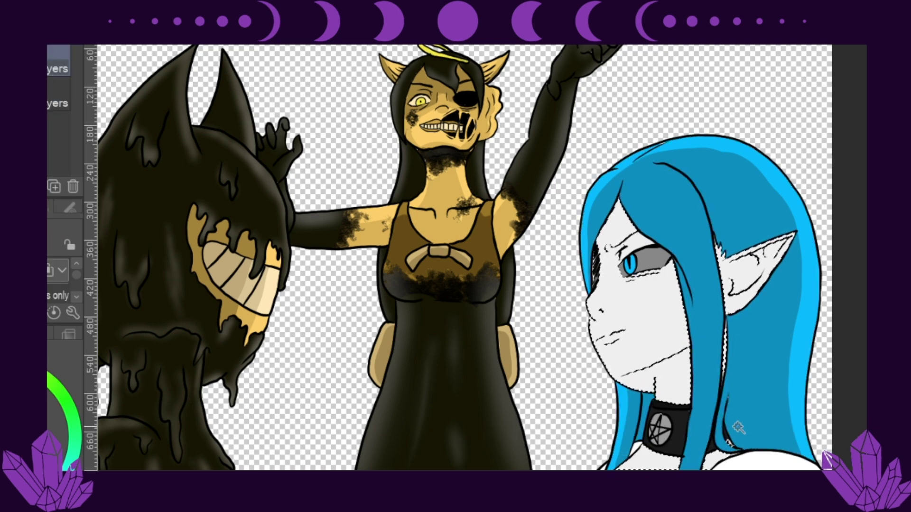
key(b)
mouse_move(636, 276)
mouse_down()
mouse_move(612, 223)
mouse_move(650, 263)
mouse_move(637, 299)
mouse_move(598, 327)
mouse_move(626, 380)
mouse_move(679, 393)
mouse_move(731, 432)
mouse_move(754, 275)
mouse_move(769, 265)
mouse_move(617, 285)
mouse_move(594, 244)
mouse_move(760, 256)
mouse_move(640, 361)
mouse_move(759, 252)
mouse_move(587, 316)
mouse_move(655, 351)
mouse_move(617, 361)
mouse_move(612, 334)
mouse_move(619, 373)
mouse_up()
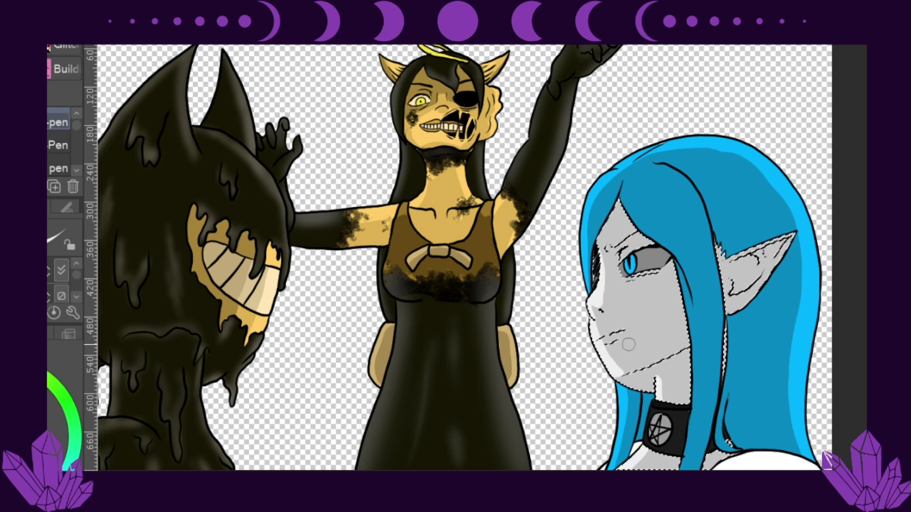
key(ctrl+d)
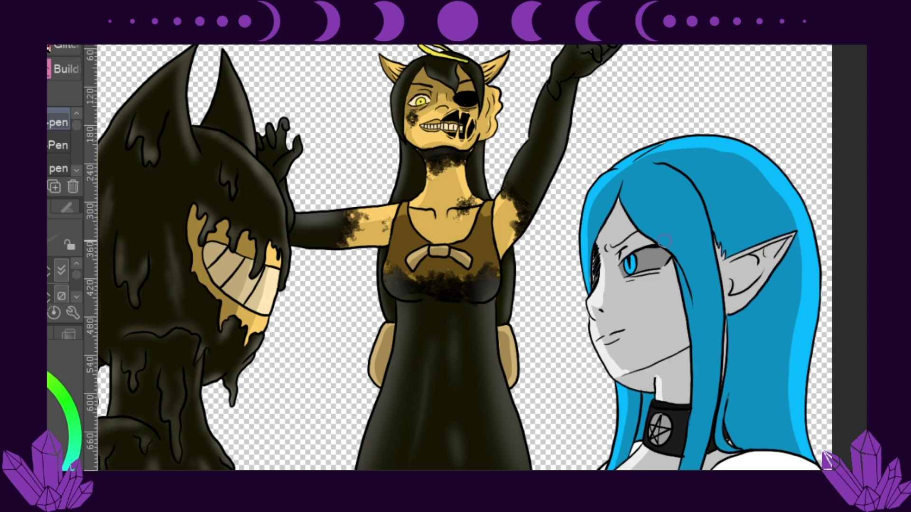
key(w)
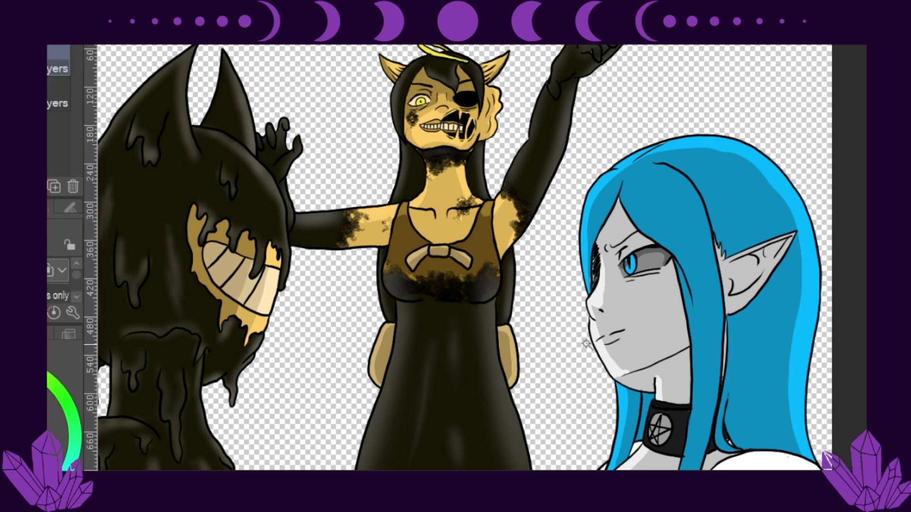
key(p)
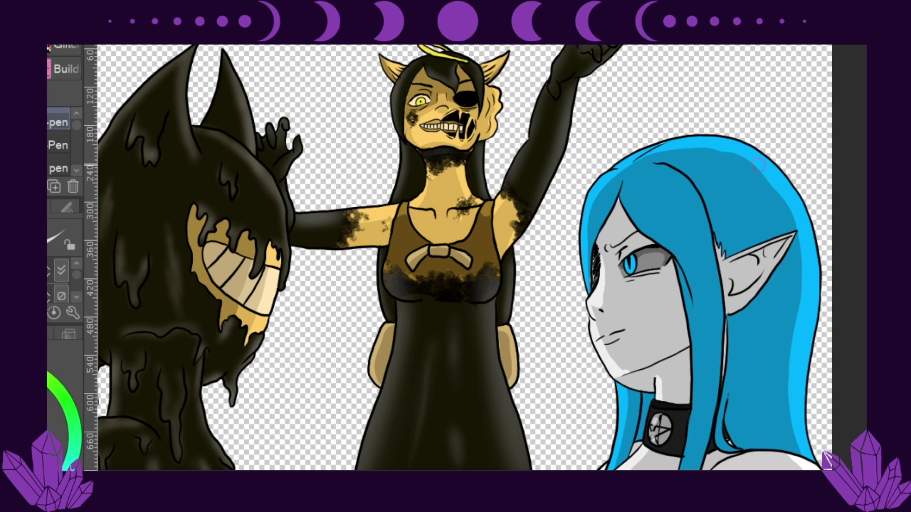
Step: Sample the sketched strings' yellow and draw yellow loops around the puppeteer's fingertips on both hands
alt+click(594, 143)
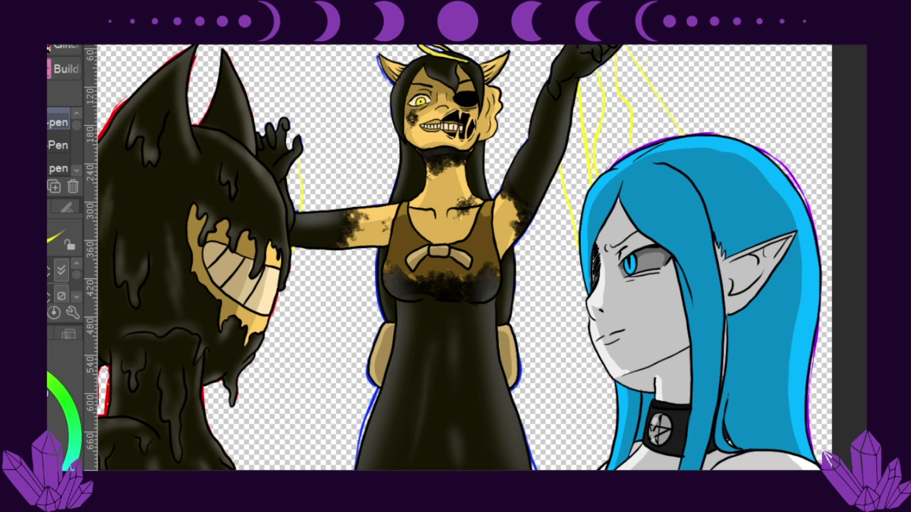
scroll(612, 51, up, 2)
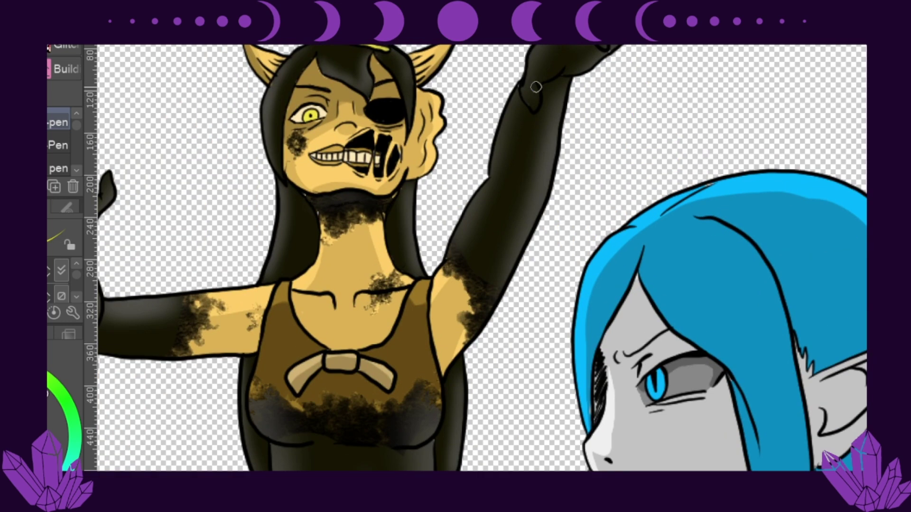
scroll(565, 81, up, 3)
drag(564, 83, 569, 75)
drag(593, 128, 604, 120)
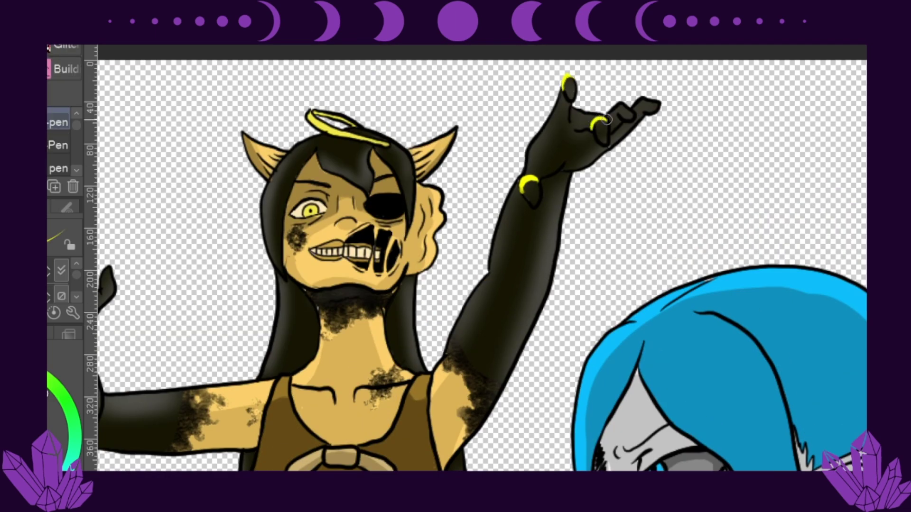
scroll(288, 285, left, 3)
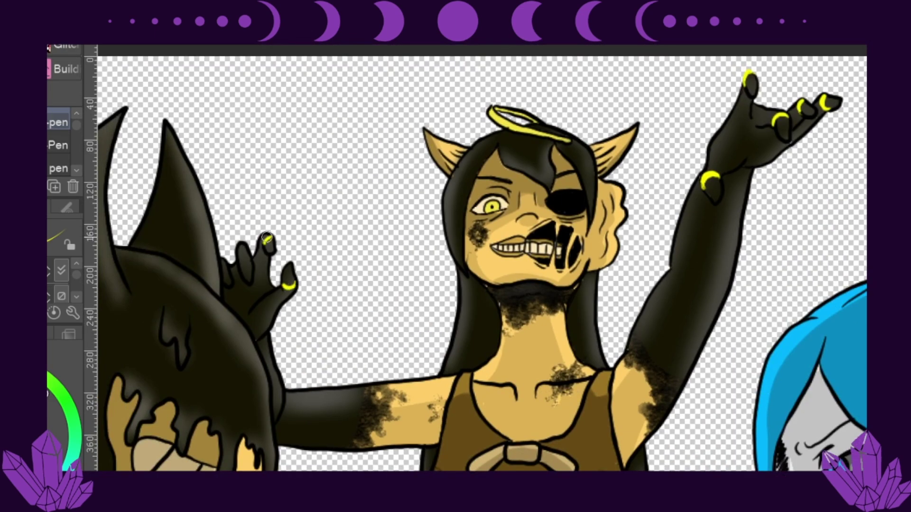
Step: Draw a wavy yellow string from the puppeteer's lowered hand down the side of the creature's face
scroll(240, 268, down, 2)
scroll(240, 268, left, 1)
drag(377, 143, 335, 425)
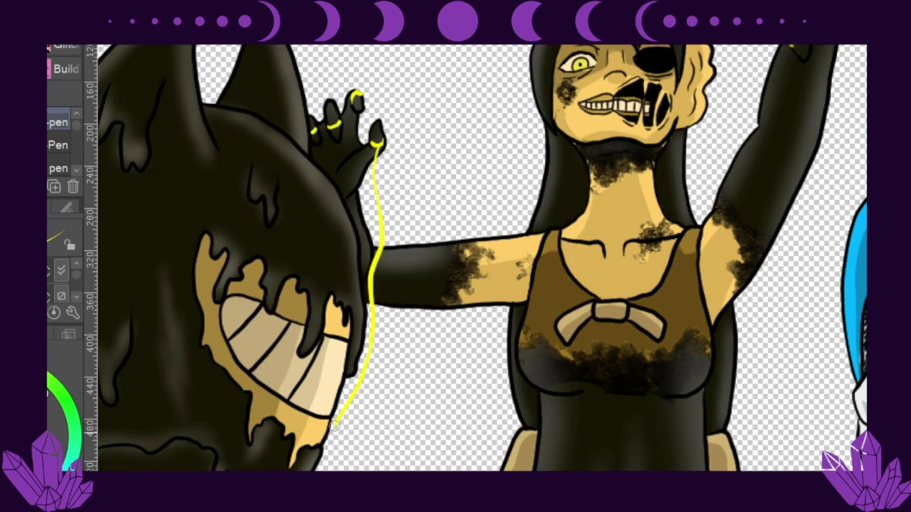
Step: Draw yellow string wraps around the dripping creature's neck and crossed ones around the pointed-eared figure's neck
scroll(378, 249, down, 4)
scroll(378, 249, left, 2)
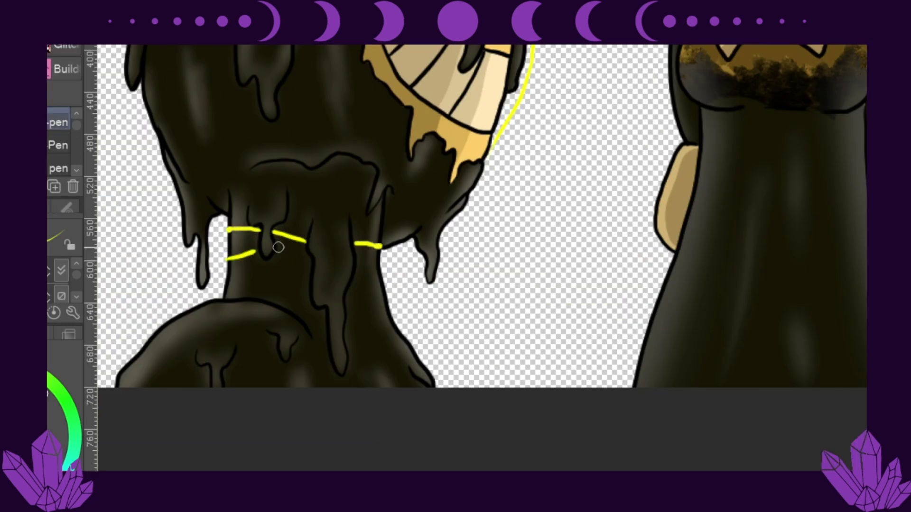
drag(311, 258, 227, 280)
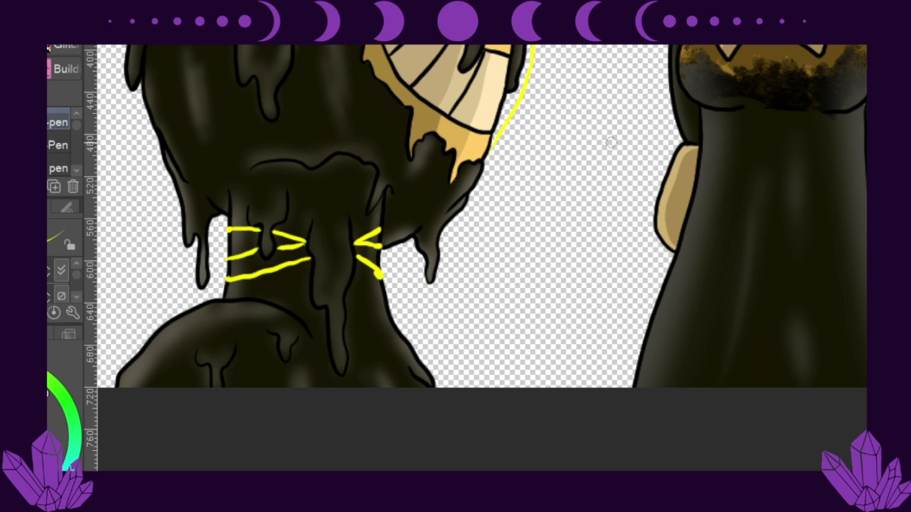
scroll(527, 167, right, 6)
scroll(526, 167, up, 1)
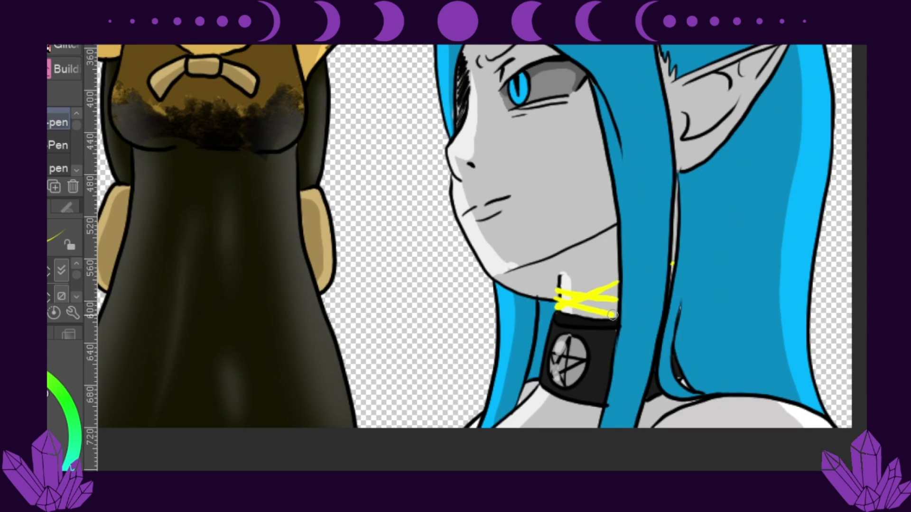
Step: Draw wavy yellow strings from the fingers of the puppeteer's raised hand down to the pointed-eared figure's head
scroll(608, 314, up, 5)
mouse_move(441, 142)
mouse_down()
mouse_move(468, 233)
mouse_move(475, 370)
mouse_up()
drag(496, 285, 474, 45)
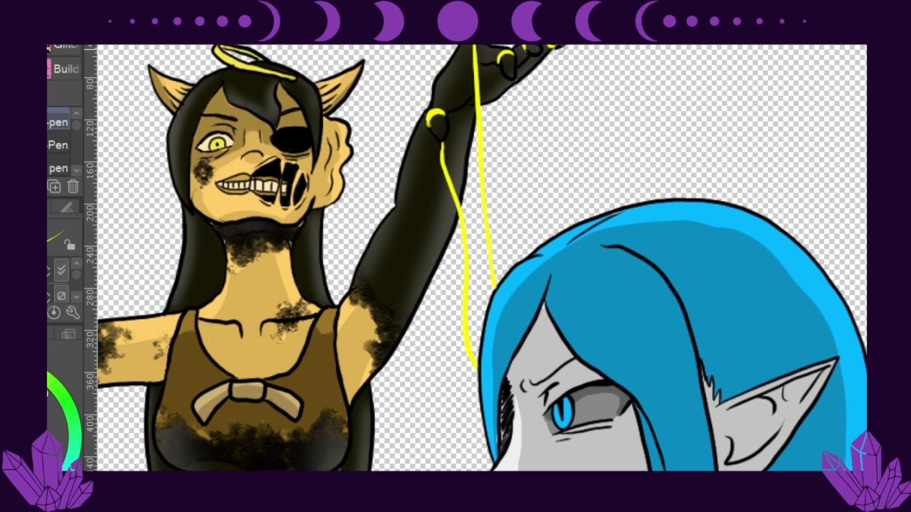
drag(505, 81, 526, 254)
drag(531, 50, 568, 234)
Step: Paint the background behind the characters black at the top and dark brown below, blending the bands
key(e)
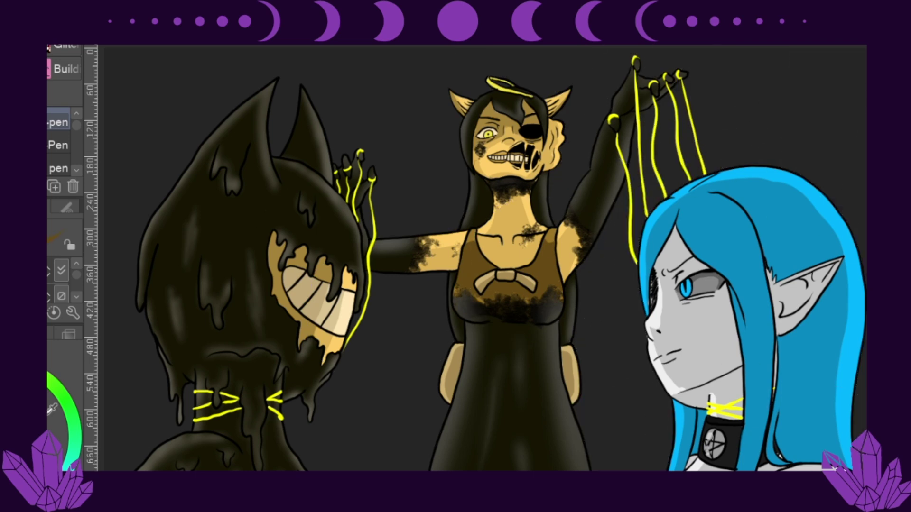
mouse_move(214, 283)
mouse_down()
mouse_move(183, 284)
mouse_move(213, 376)
mouse_move(824, 166)
mouse_move(182, 250)
mouse_move(183, 234)
mouse_up()
mouse_move(225, 187)
mouse_down()
mouse_move(610, 152)
mouse_move(756, 322)
mouse_up()
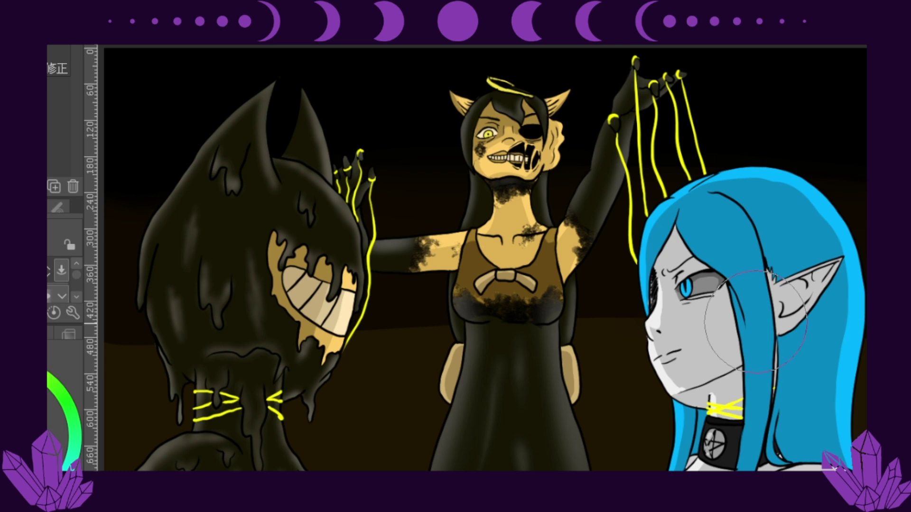